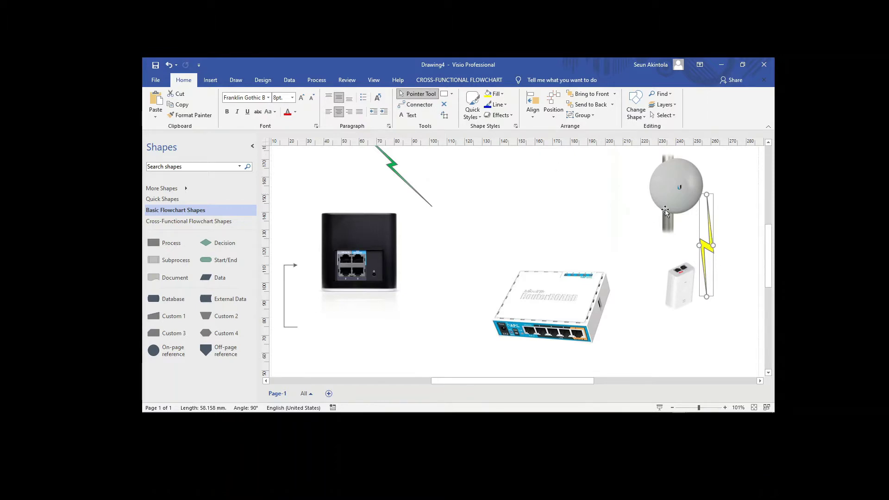
# Place the yellow lightning link between dish and unit, and delete the bracket connector beside the black device.
pyautogui.moveTo(707, 223); pyautogui.dragTo(680, 228)
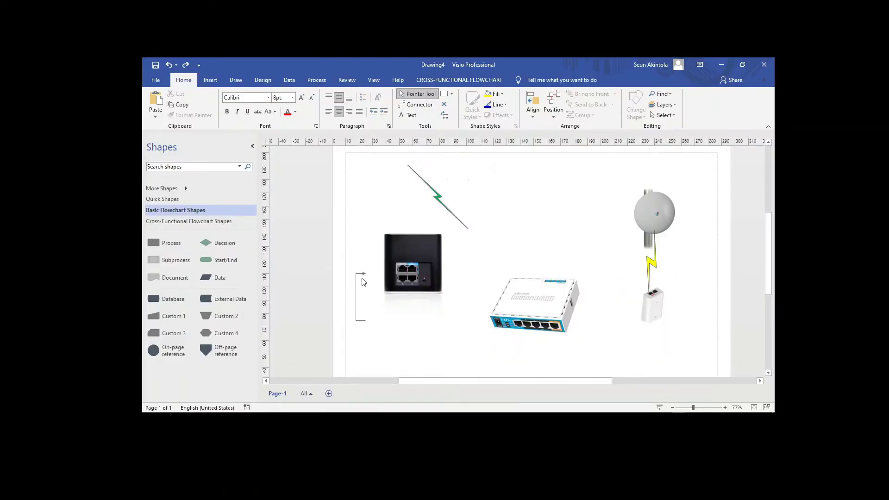
pyautogui.click(359, 274)
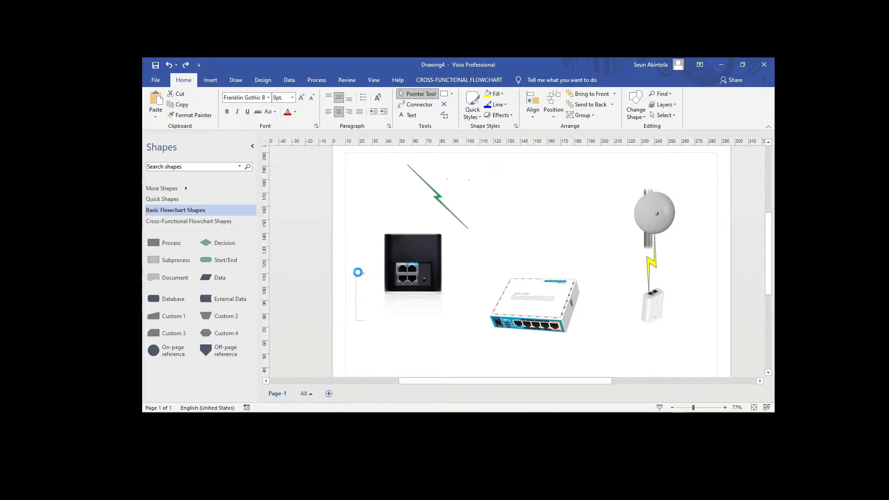
pyautogui.press('Delete')
# Move the green lightning line so it joins the router and the white unit.
pyautogui.click(437, 192)
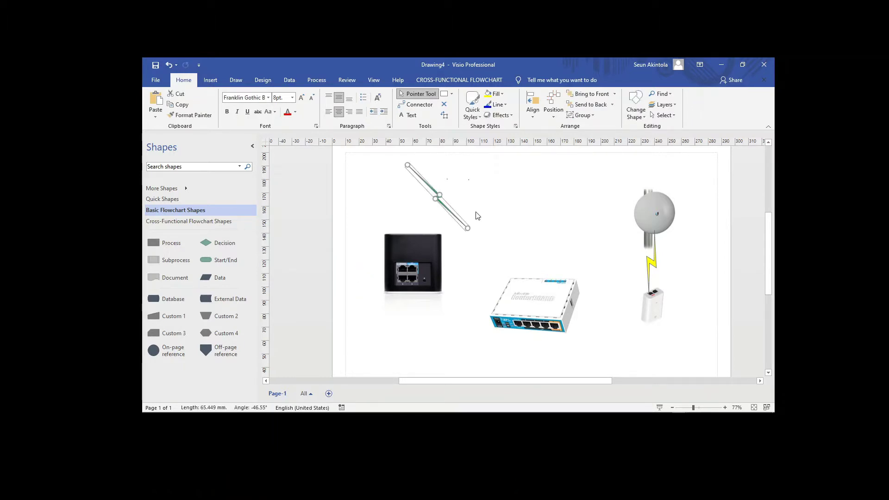
pyautogui.click(450, 191)
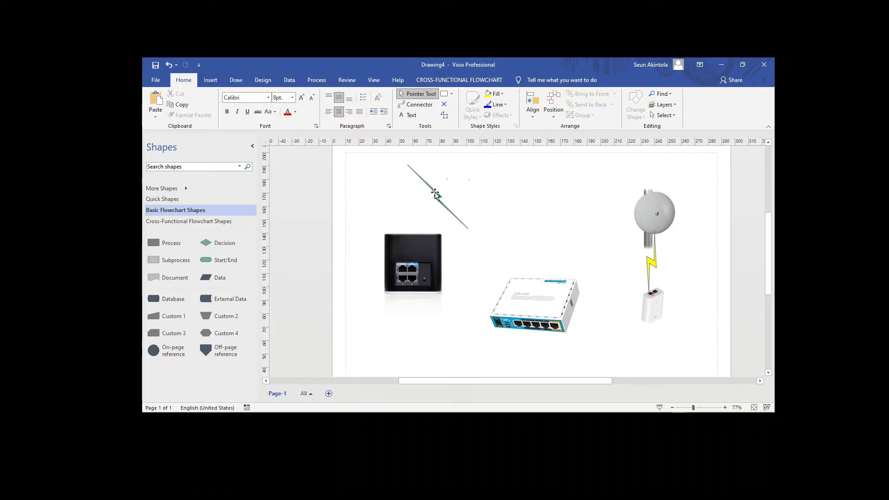
pyautogui.moveTo(436, 195); pyautogui.dragTo(517, 326)
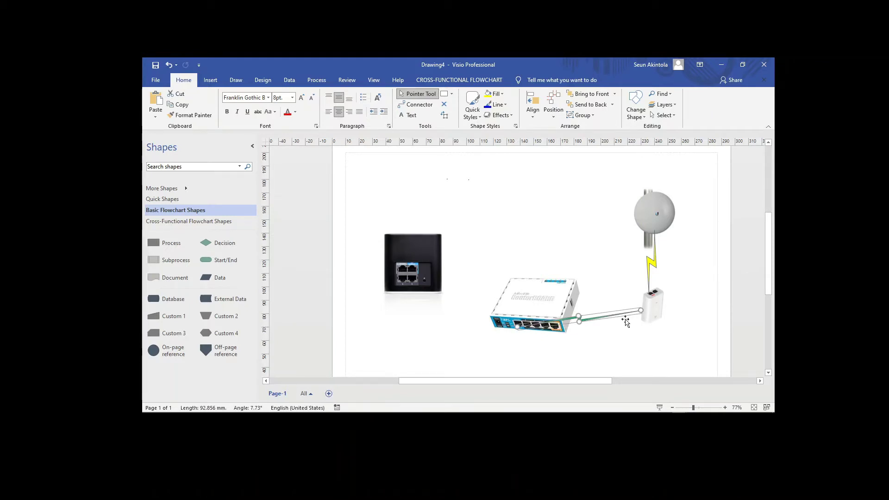
# Copy the router-to-unit lightning line and paste a duplicate near the top of the page.
pyautogui.rightClick(604, 318)
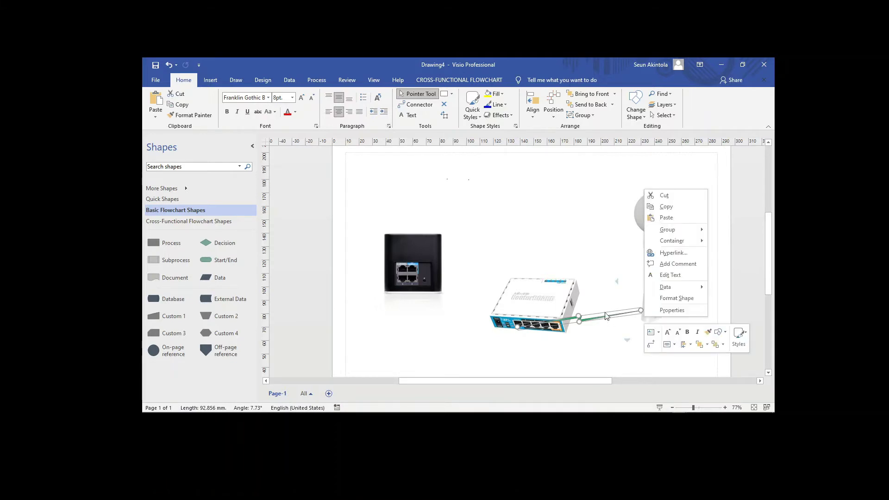
pyautogui.click(666, 207)
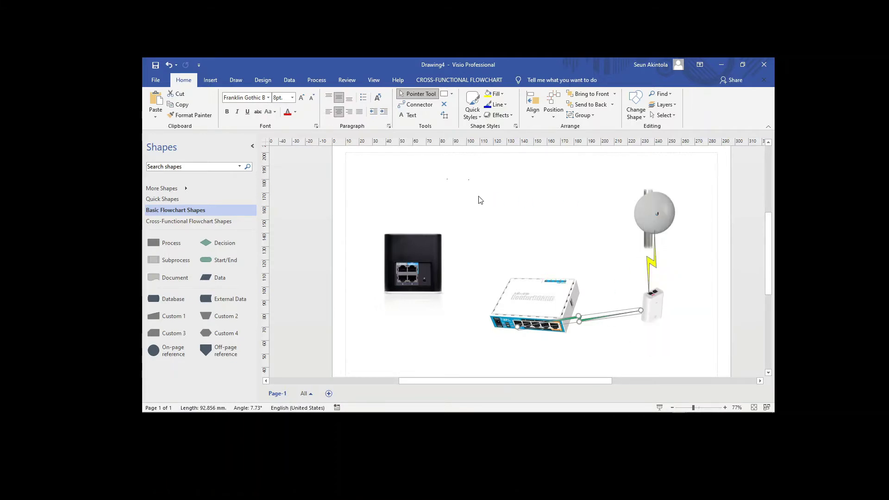
pyautogui.rightClick(481, 200)
pyautogui.click(499, 224)
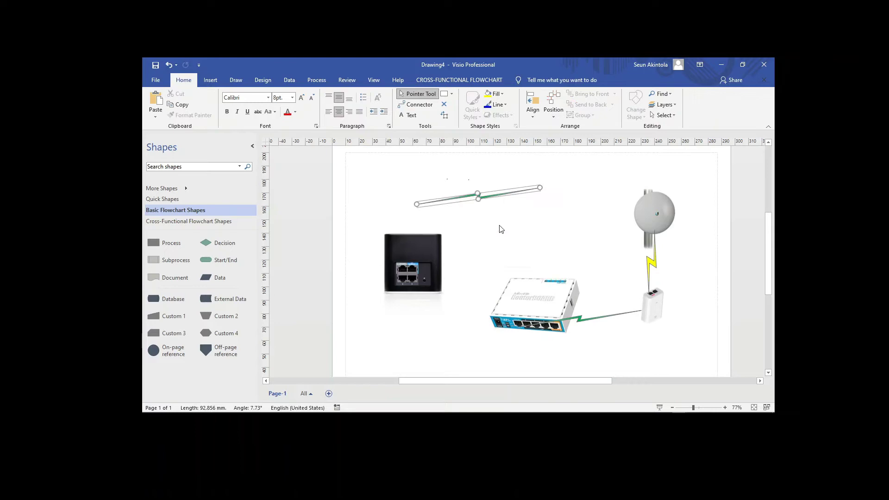
pyautogui.click(573, 217)
# Move the router up and rejoin its lightning line as a 50 mm vertical drop.
pyautogui.click(616, 314)
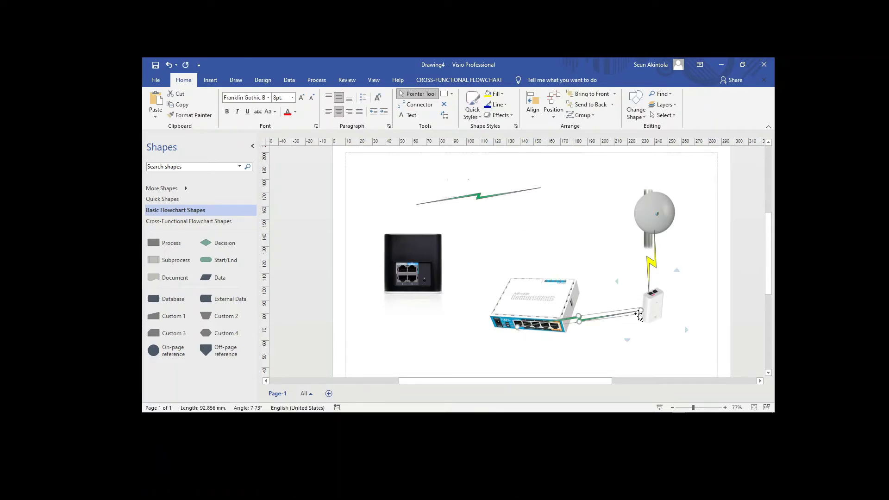
pyautogui.moveTo(641, 310); pyautogui.dragTo(519, 366)
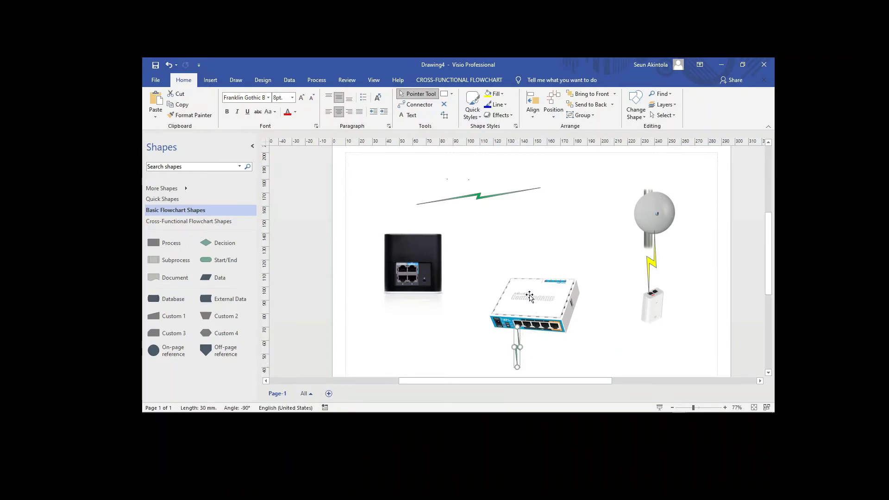
pyautogui.moveTo(529, 297); pyautogui.dragTo(520, 264)
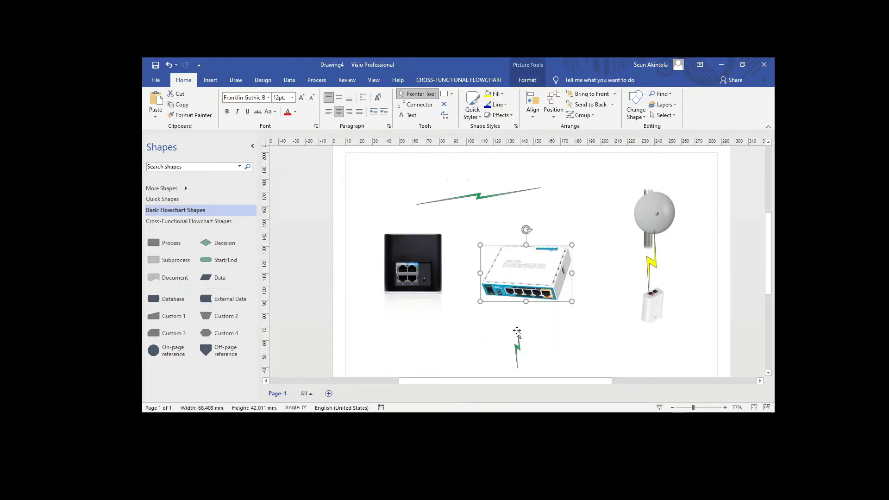
pyautogui.moveTo(517, 331); pyautogui.dragTo(510, 296)
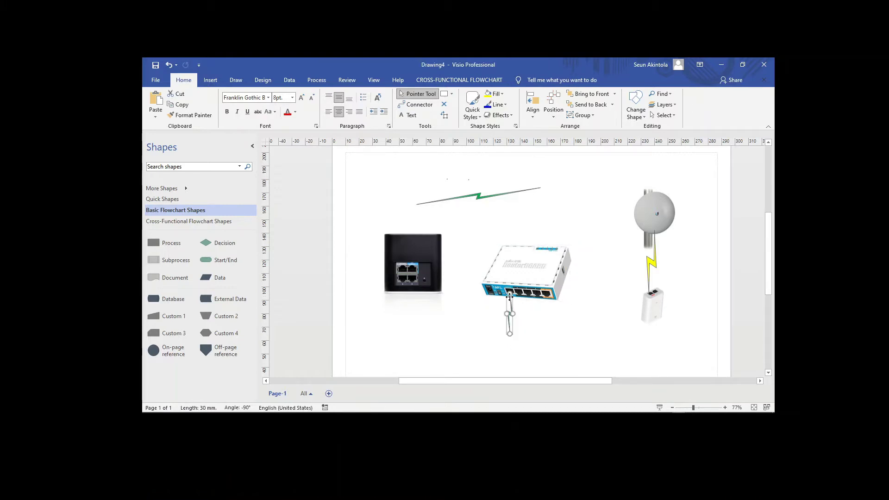
pyautogui.moveTo(509, 335); pyautogui.dragTo(505, 362)
# Lay the pasted lightning copy horizontally along the bottom below the router.
pyautogui.click(564, 353)
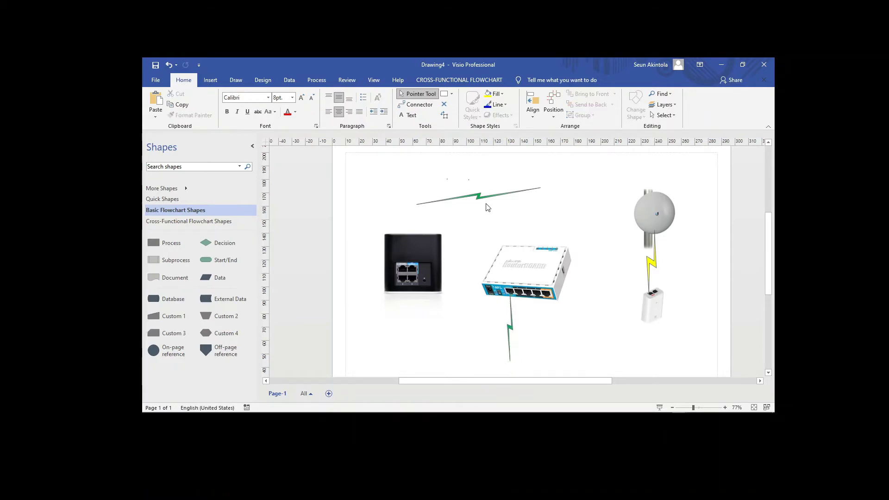
pyautogui.moveTo(481, 197); pyautogui.dragTo(572, 348)
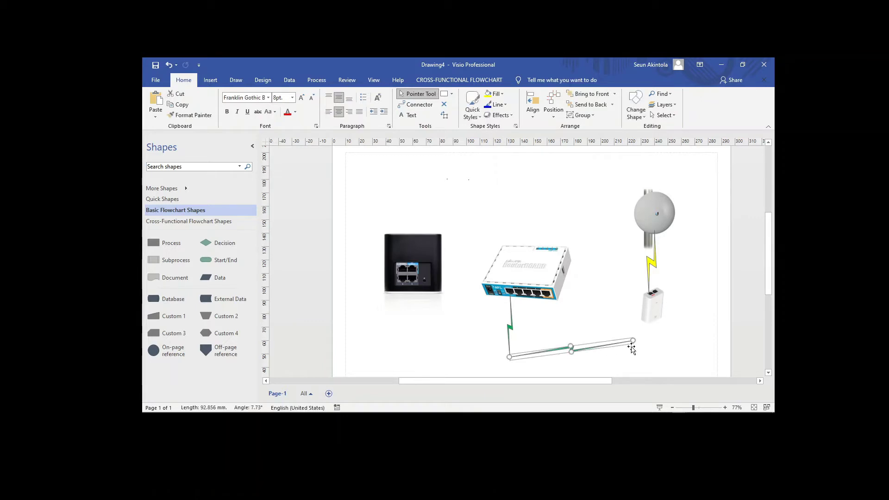
pyautogui.moveTo(634, 341); pyautogui.dragTo(691, 357)
# Paste a third lightning line rising from the bottom run's end up to the white unit.
pyautogui.rightClick(682, 324)
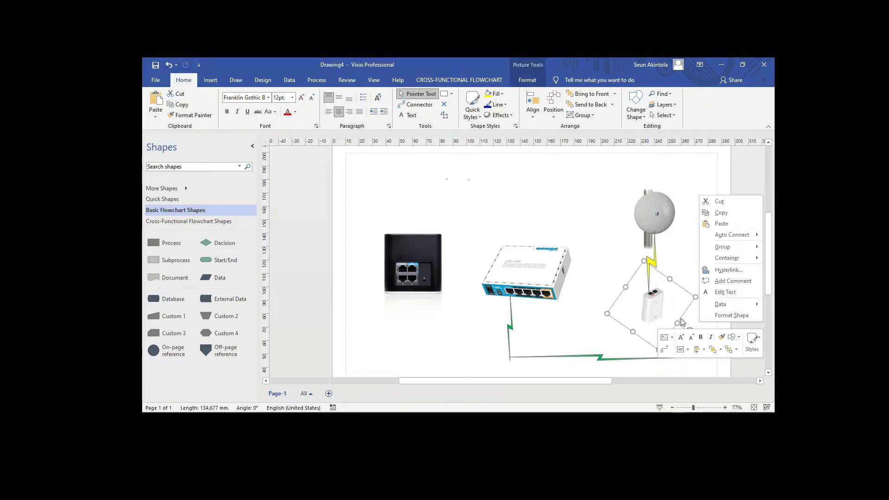
pyautogui.click(721, 225)
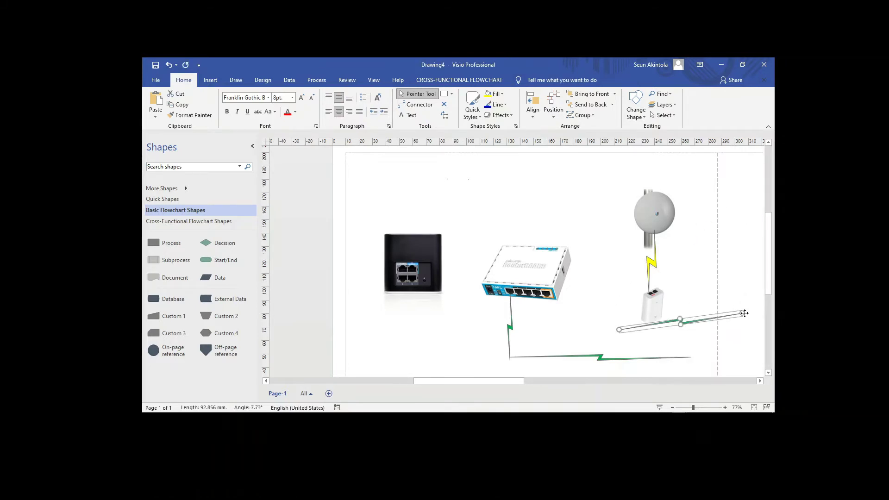
pyautogui.moveTo(744, 314); pyautogui.dragTo(703, 251)
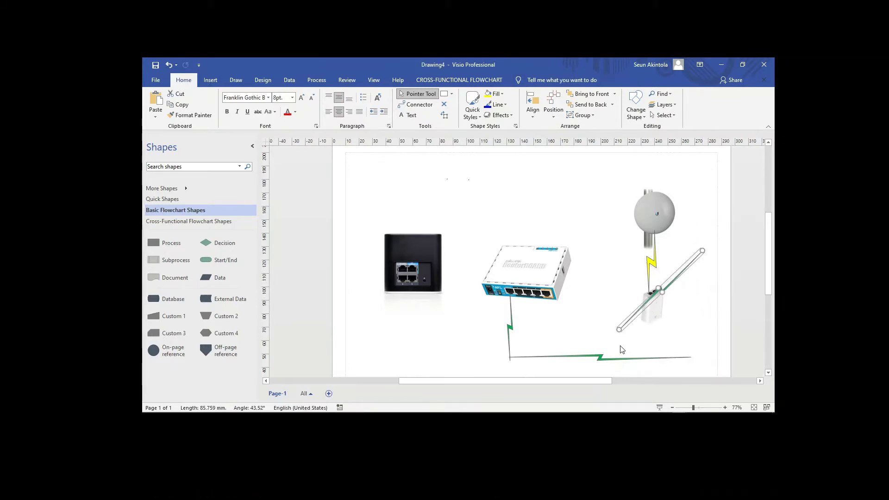
pyautogui.moveTo(618, 329); pyautogui.dragTo(694, 356)
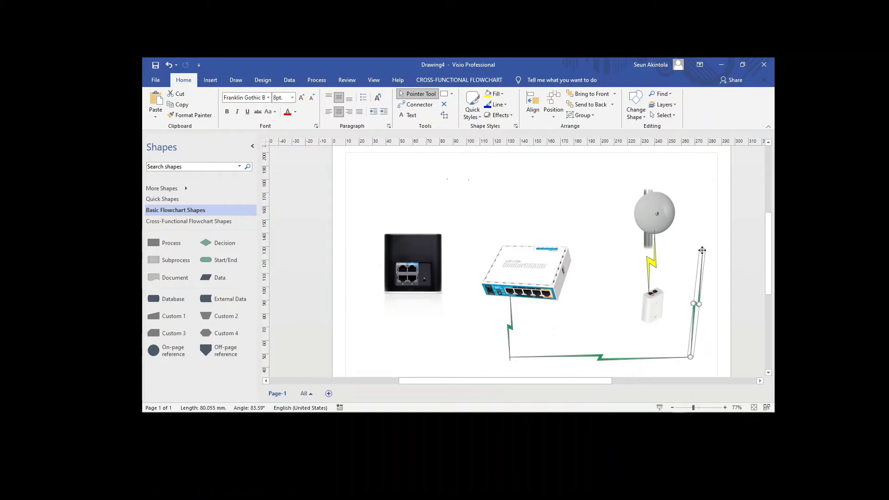
pyautogui.moveTo(703, 250); pyautogui.dragTo(655, 290)
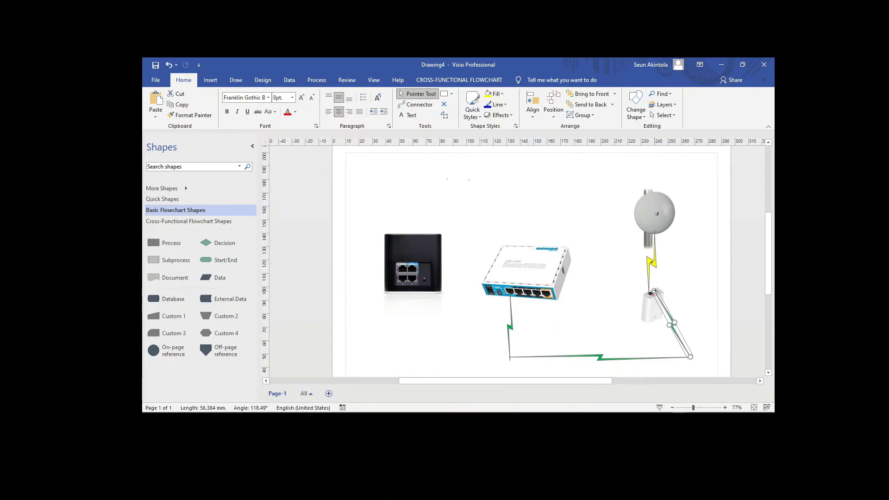
pyautogui.click(701, 279)
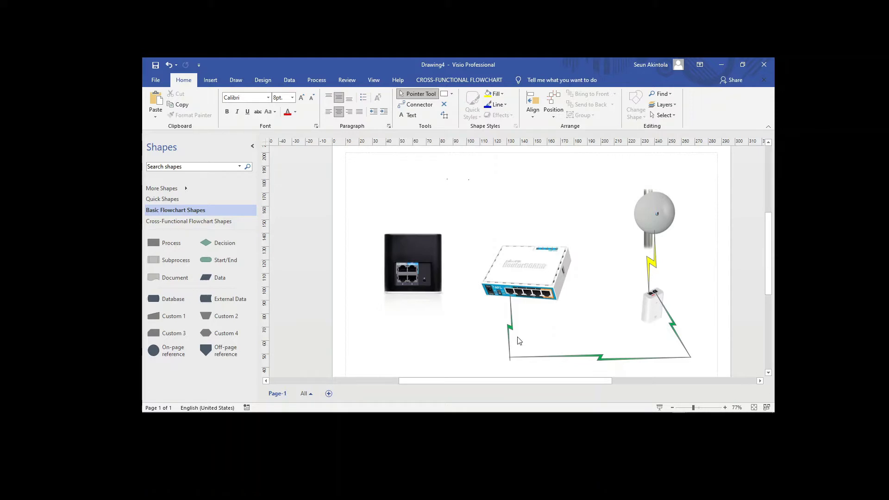
pyautogui.click(510, 357)
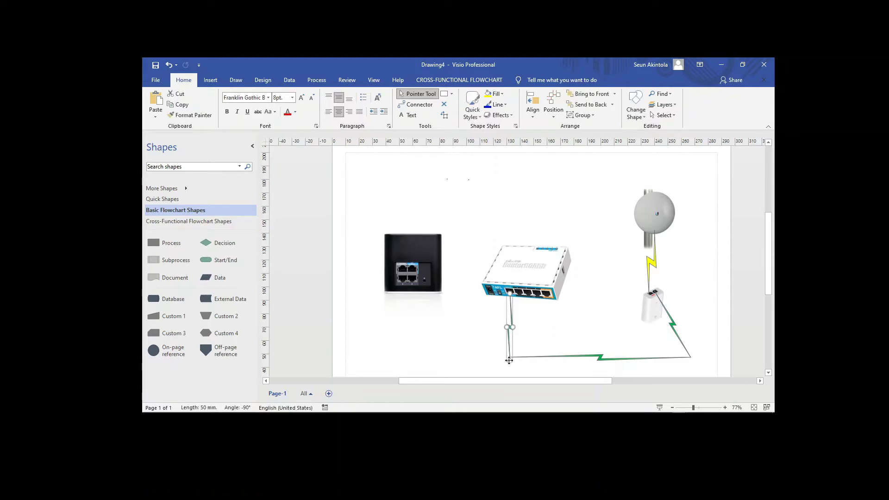
# Paste a new lightning line near the top-left of the page.
pyautogui.click(562, 337)
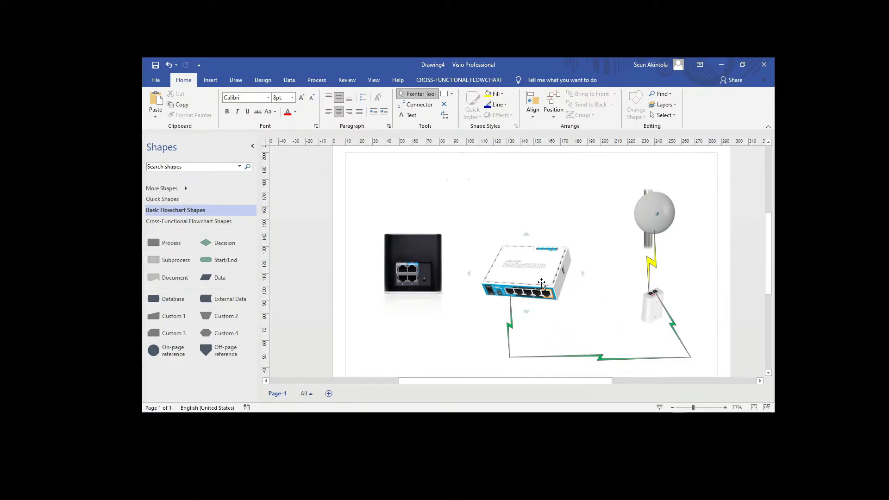
pyautogui.rightClick(396, 178)
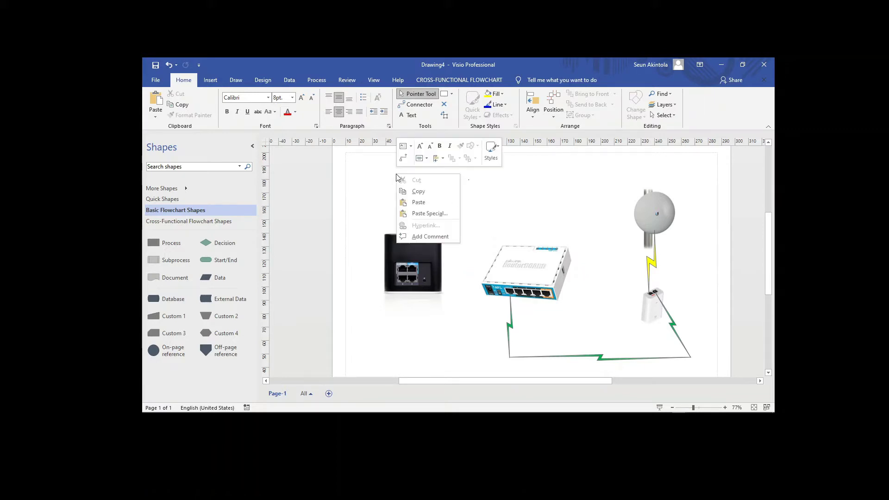
pyautogui.click(419, 202)
pyautogui.click(491, 195)
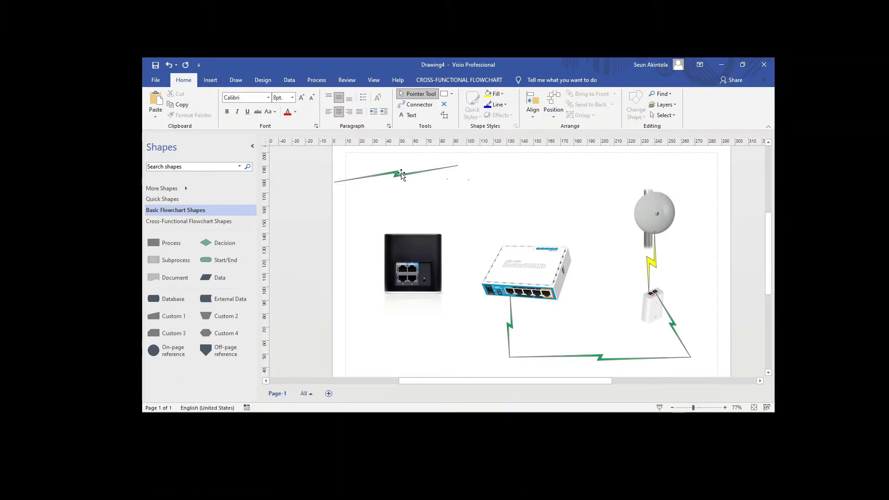
# Attach the line to the black device's port hanging straight down, and paste another copy.
pyautogui.click(401, 174)
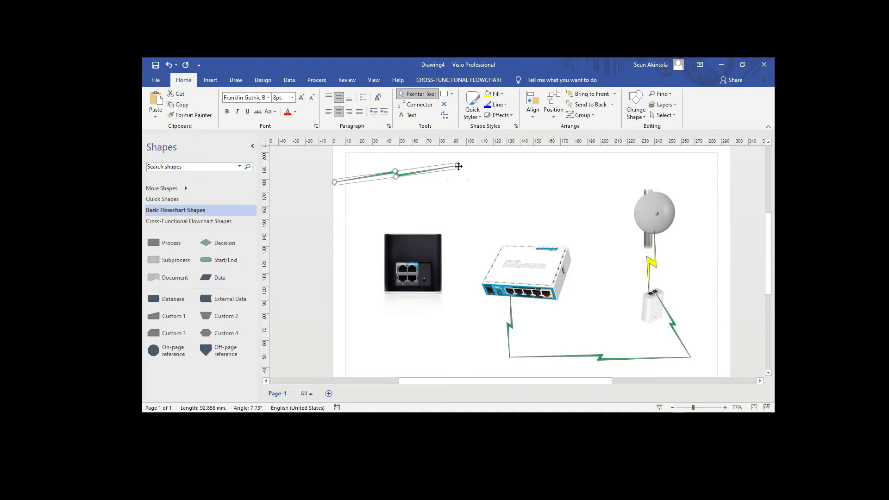
pyautogui.moveTo(459, 166); pyautogui.dragTo(412, 337)
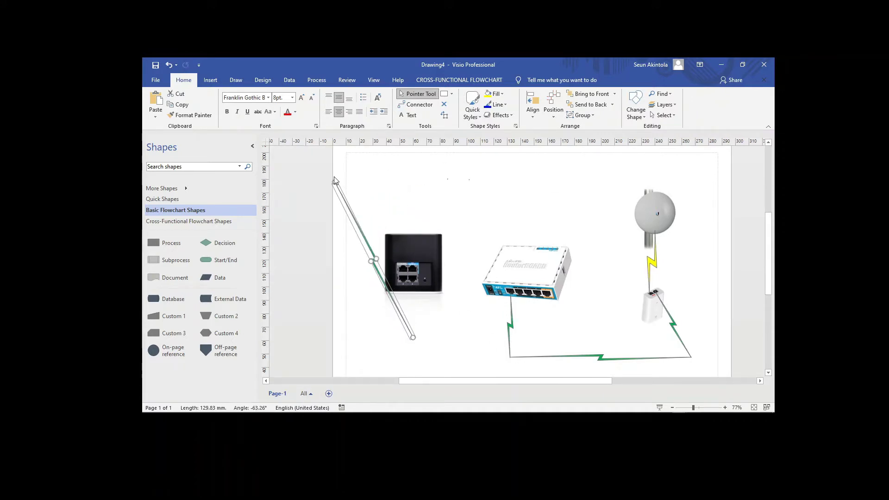
pyautogui.moveTo(335, 182); pyautogui.dragTo(402, 270)
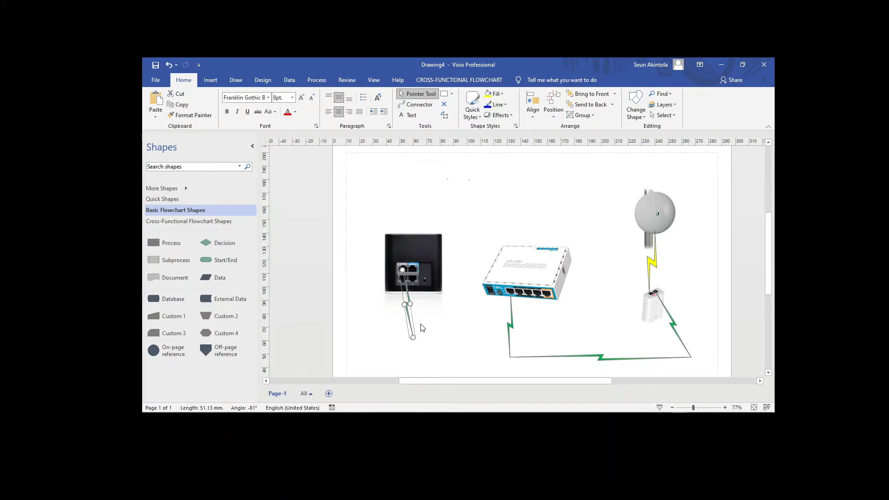
pyautogui.moveTo(412, 336); pyautogui.dragTo(403, 361)
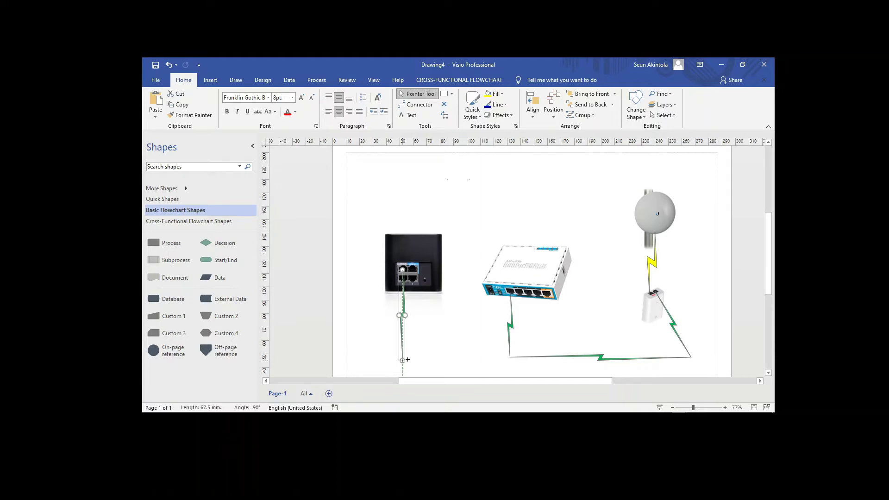
pyautogui.rightClick(436, 336)
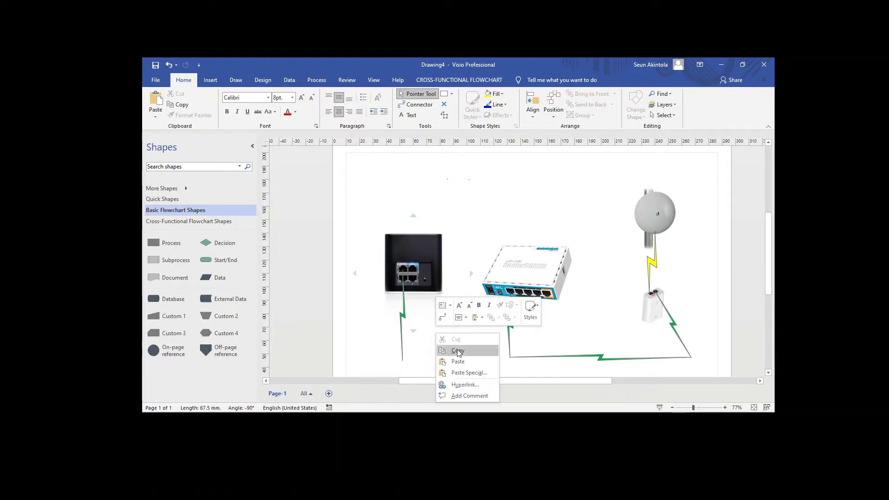
pyautogui.click(467, 362)
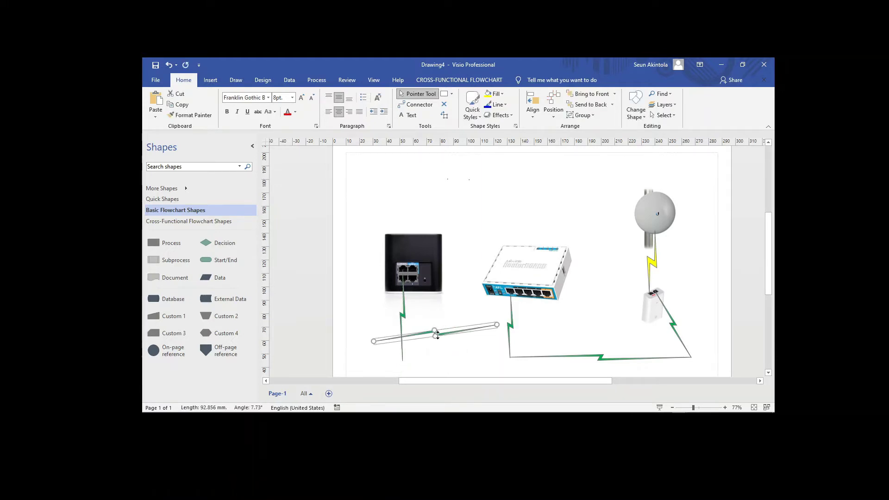
# Lay the pasted link along the page bottom so it meets the black cube's drop.
pyautogui.moveTo(438, 336); pyautogui.dragTo(540, 360)
pyautogui.click(564, 335)
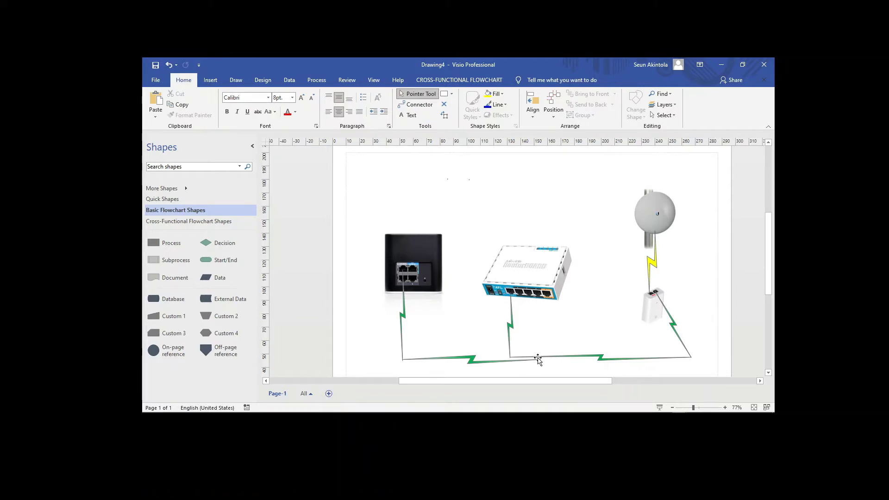
pyautogui.moveTo(539, 361); pyautogui.dragTo(526, 364)
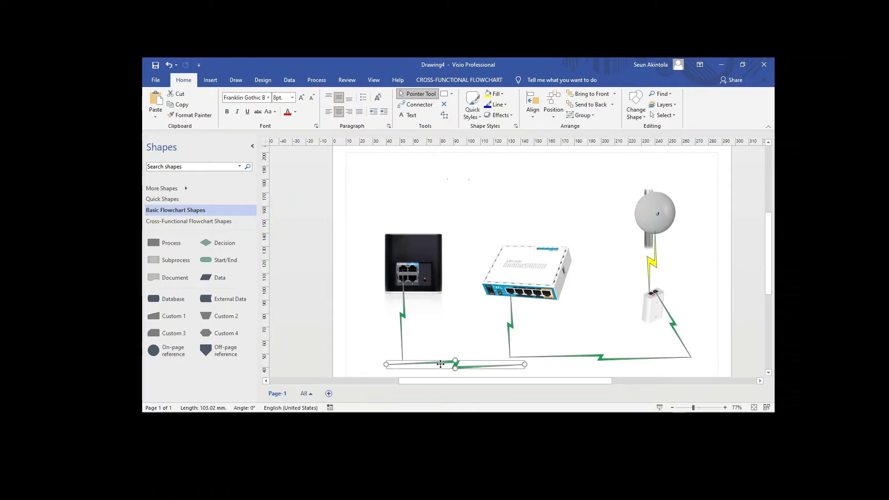
pyautogui.moveTo(440, 364); pyautogui.dragTo(456, 359)
pyautogui.click(464, 334)
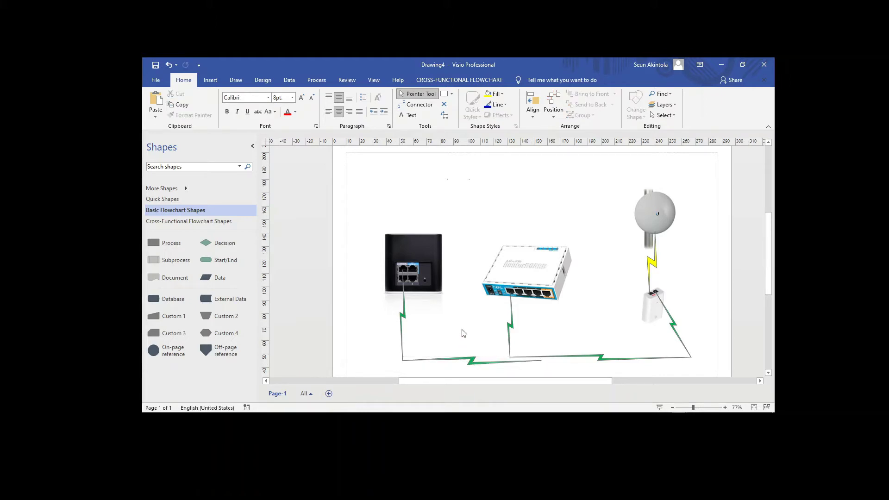
pyautogui.click(540, 362)
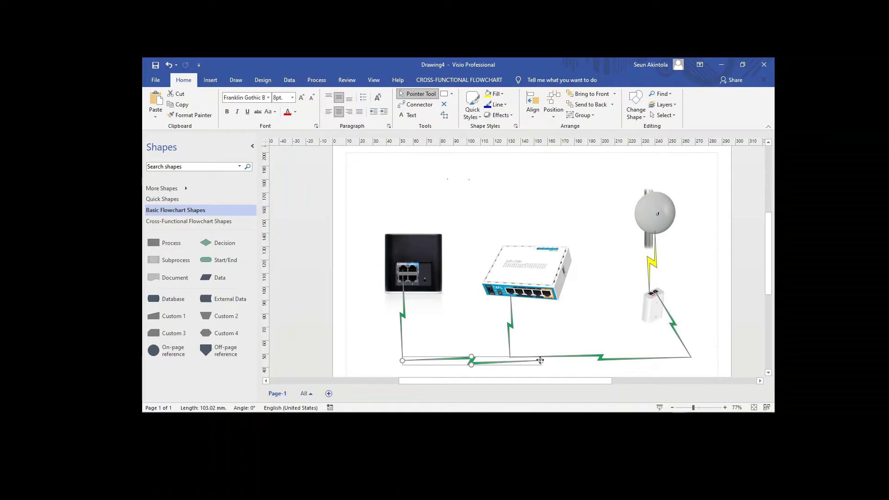
pyautogui.moveTo(542, 361); pyautogui.dragTo(542, 363)
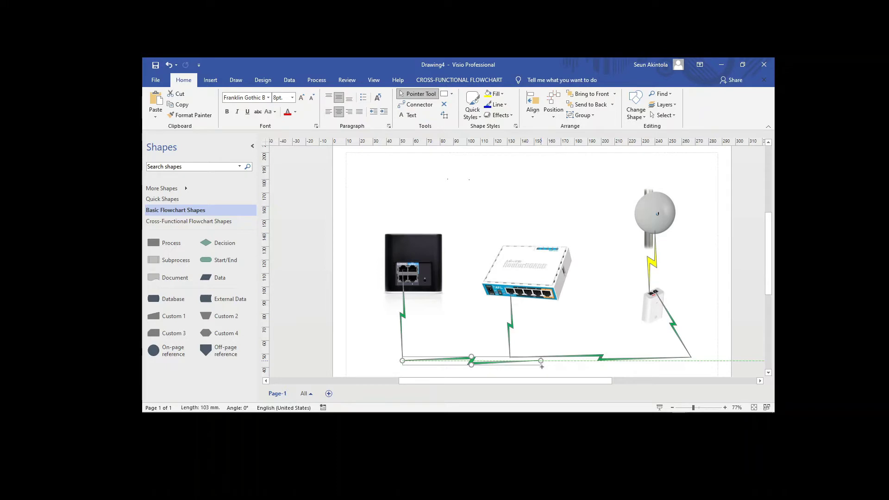
pyautogui.moveTo(542, 366); pyautogui.dragTo(542, 367)
pyautogui.click(568, 308)
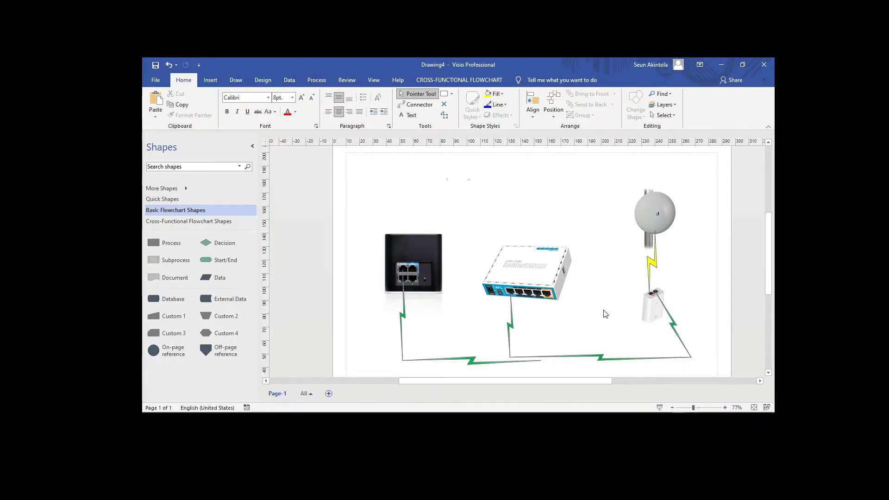
# Paste another lightning link and attach it to the router's right port.
pyautogui.rightClick(563, 331)
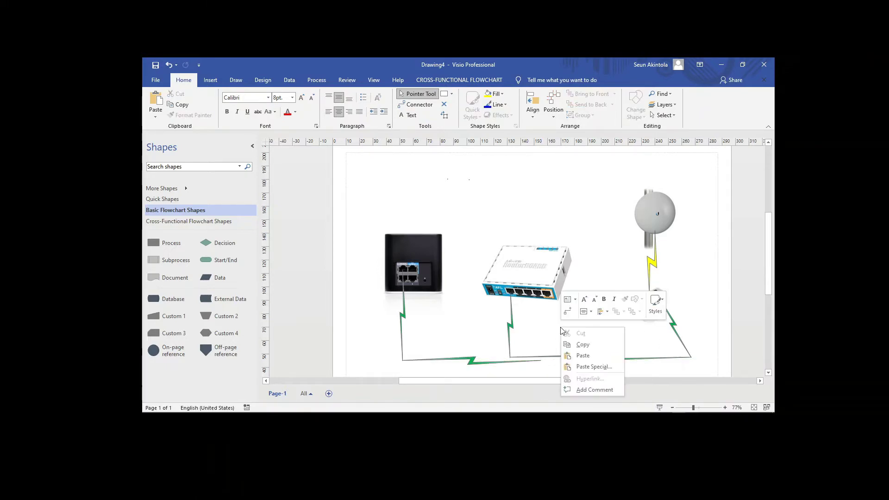
pyautogui.click(581, 341)
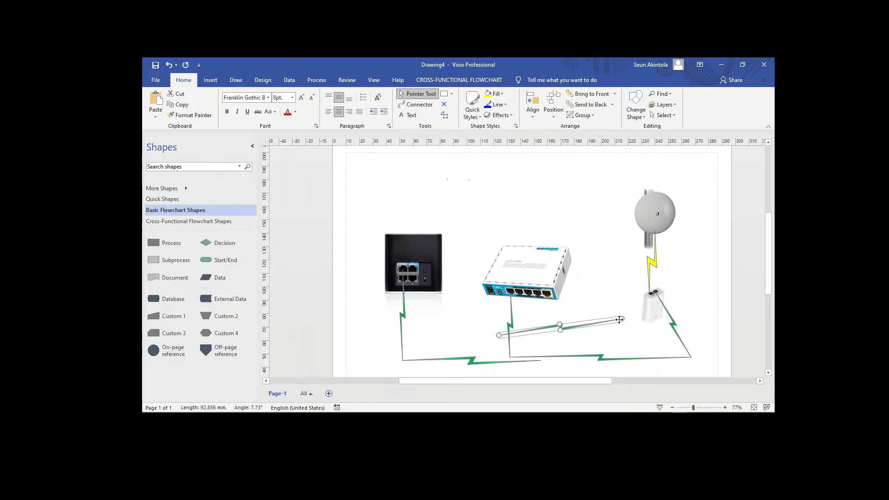
pyautogui.moveTo(622, 319); pyautogui.dragTo(549, 296)
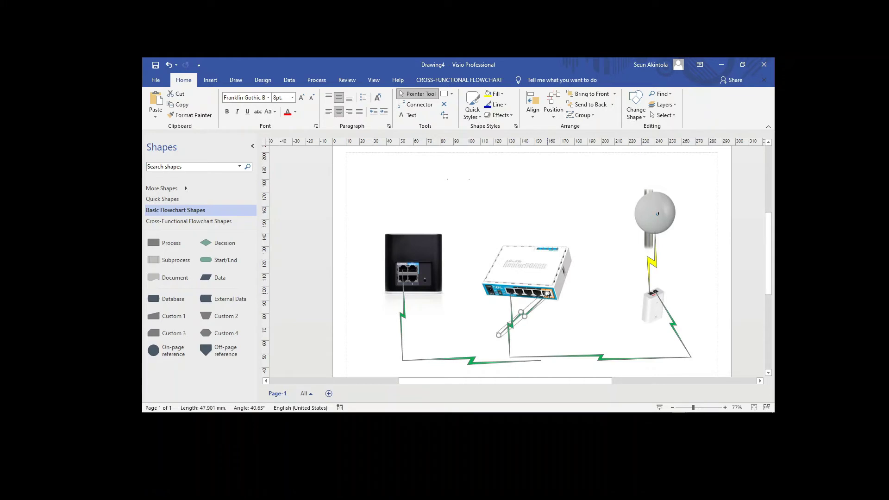
pyautogui.moveTo(499, 334); pyautogui.dragTo(541, 363)
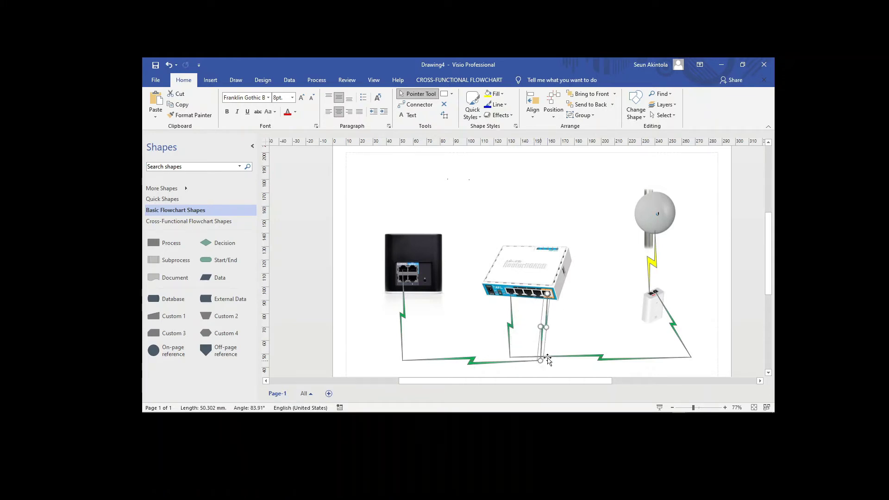
pyautogui.click(582, 325)
# Snap the bottom link's right end onto the link from the router's port.
pyautogui.click(537, 363)
pyautogui.click(518, 362)
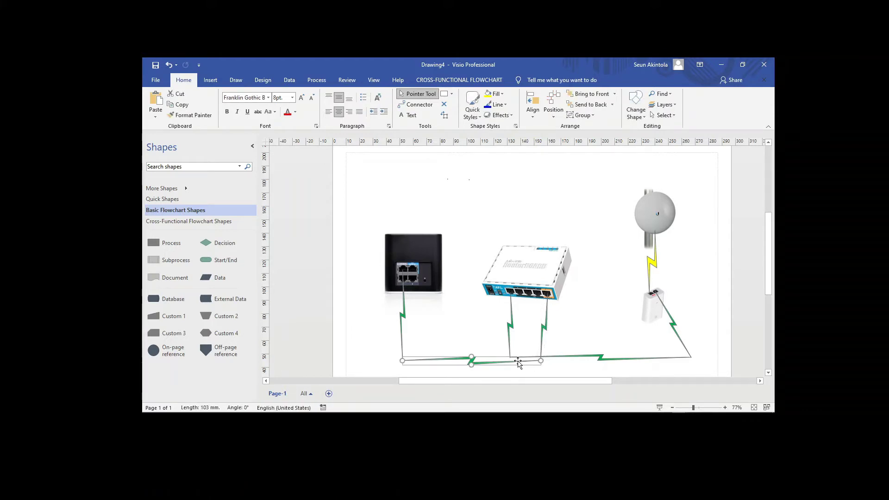
pyautogui.moveTo(541, 361)
pyautogui.mouseDown()
pyautogui.moveTo(541, 347)
pyautogui.moveTo(540, 370)
pyautogui.moveTo(541, 361)
pyautogui.mouseUp()
pyautogui.click(597, 315)
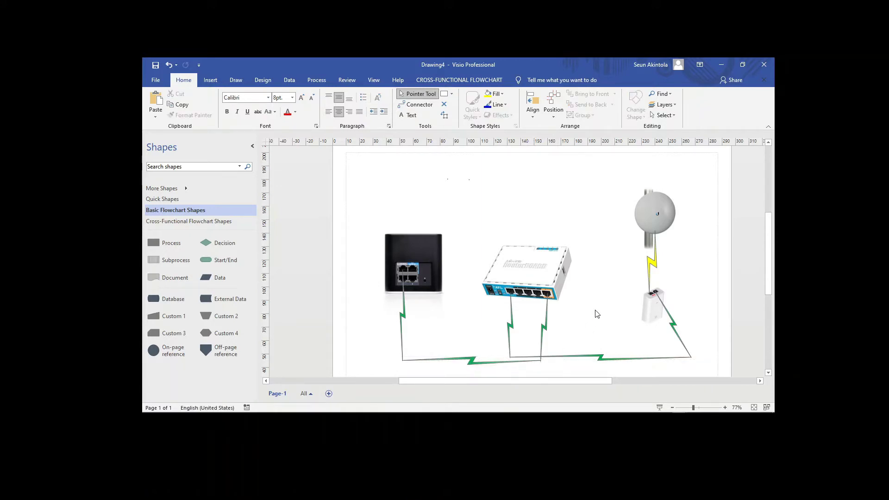
pyautogui.click(542, 349)
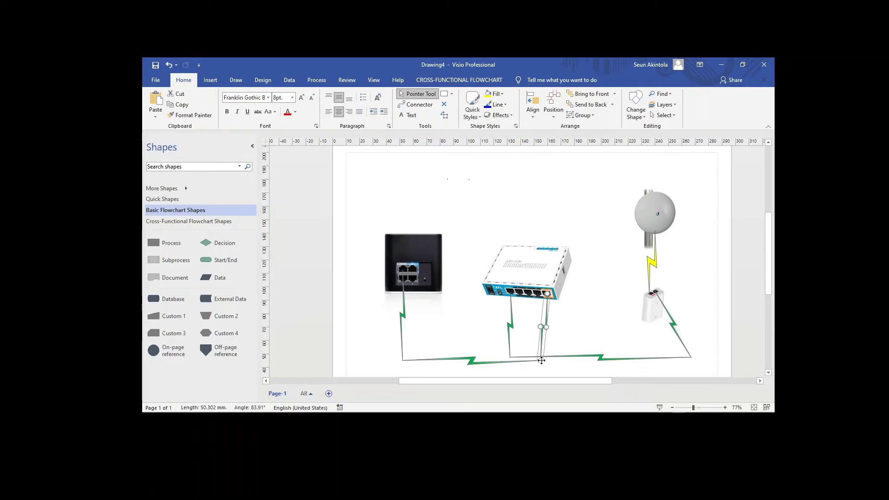
pyautogui.moveTo(541, 361); pyautogui.dragTo(547, 345)
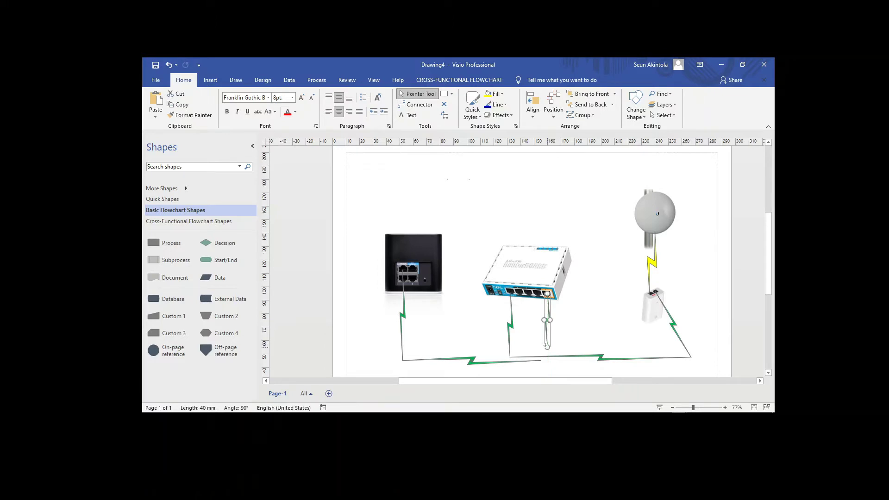
pyautogui.hotkey('ctrl', 'z')
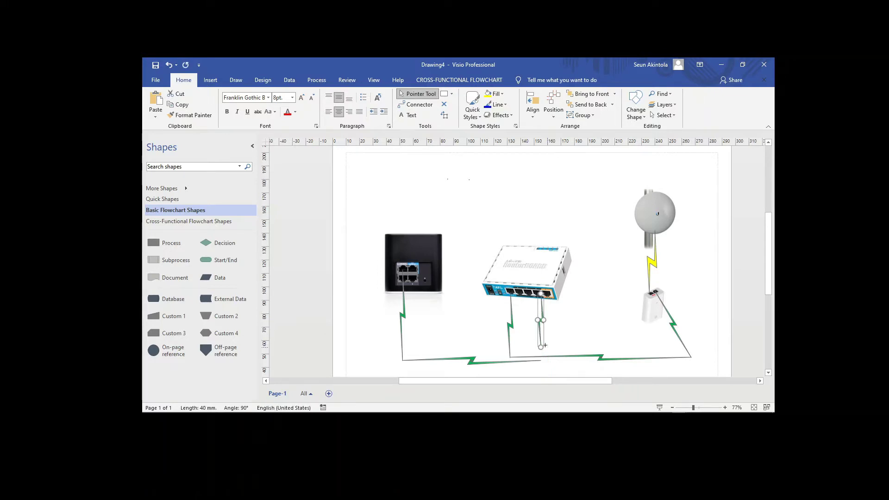
pyautogui.hotkey('ctrl', 'y')
pyautogui.click(573, 341)
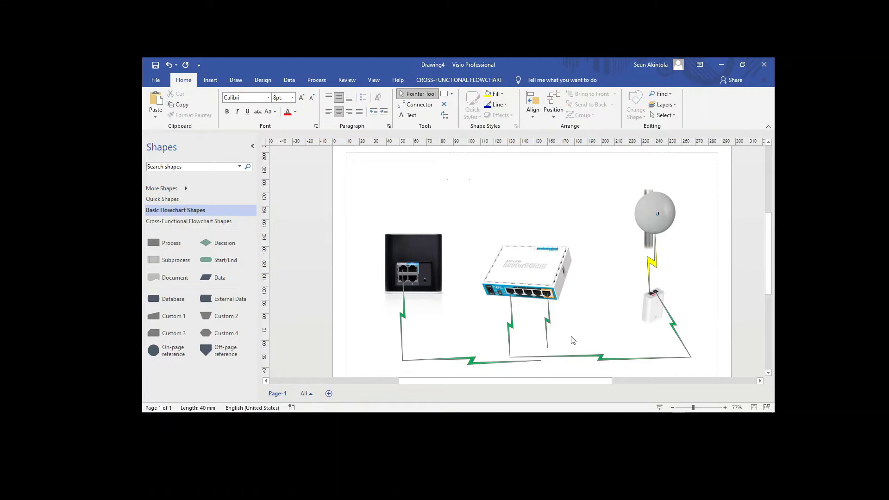
pyautogui.click(538, 361)
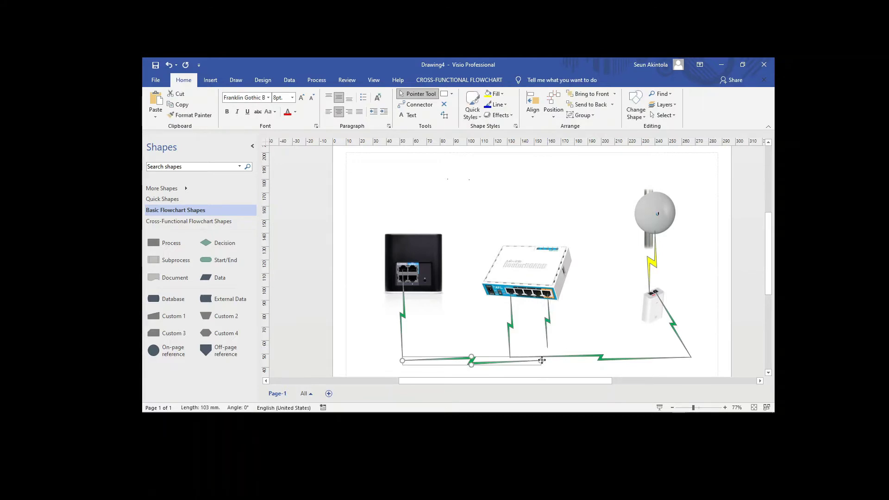
pyautogui.moveTo(538, 361); pyautogui.dragTo(548, 345)
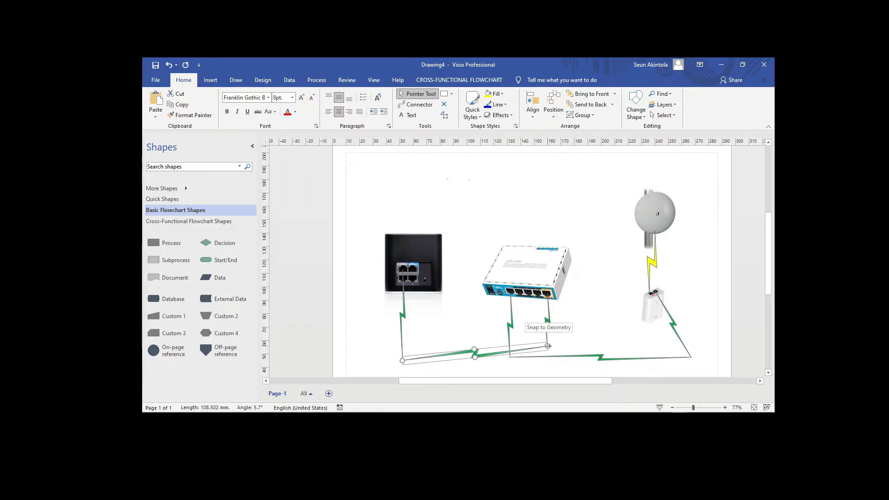
pyautogui.click(591, 334)
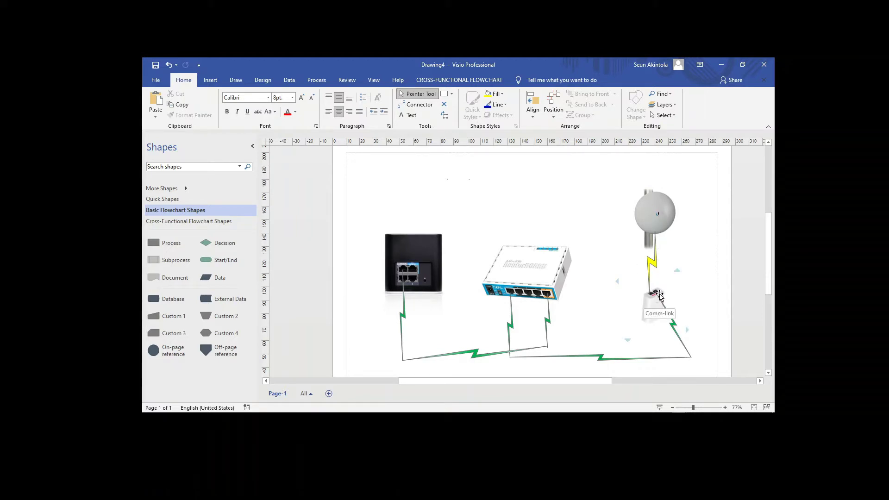
# Trim the bottom link's right end so it ends beneath the adapter's vertical drop.
pyautogui.moveTo(687, 330)
pyautogui.click(681, 342)
pyautogui.moveTo(692, 357); pyautogui.dragTo(654, 357)
pyautogui.click(690, 357)
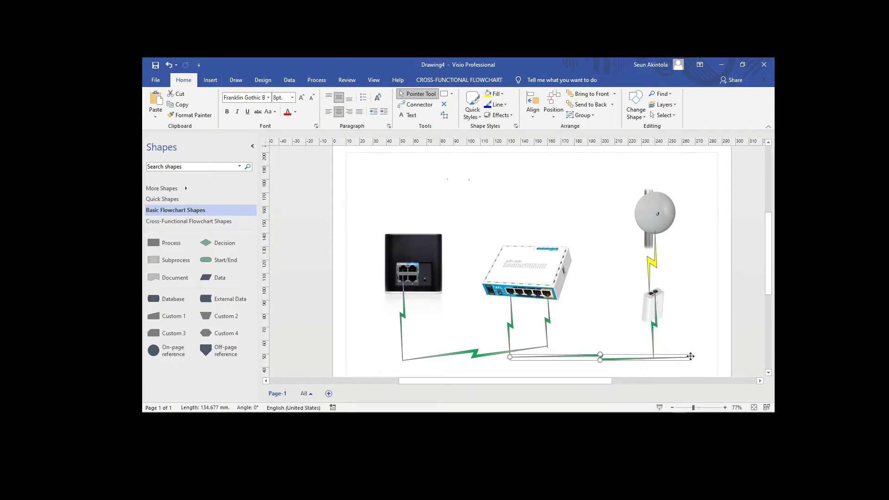
pyautogui.moveTo(687, 357); pyautogui.dragTo(654, 358)
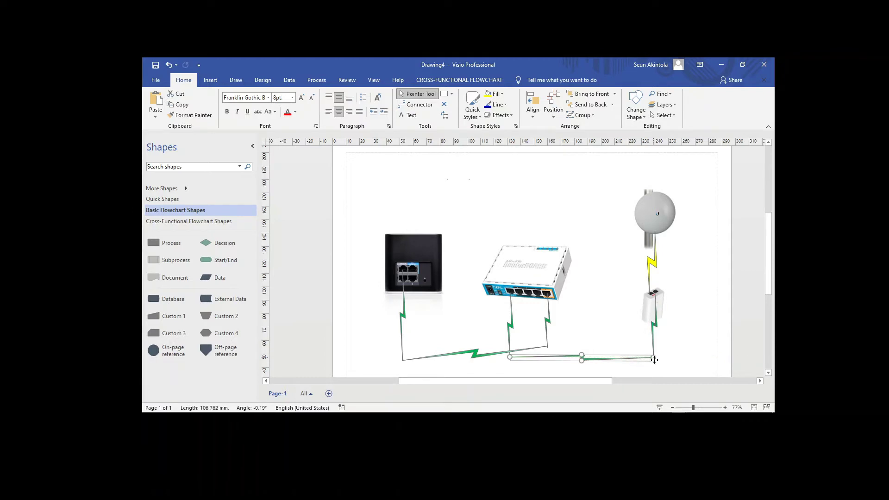
pyautogui.click(705, 349)
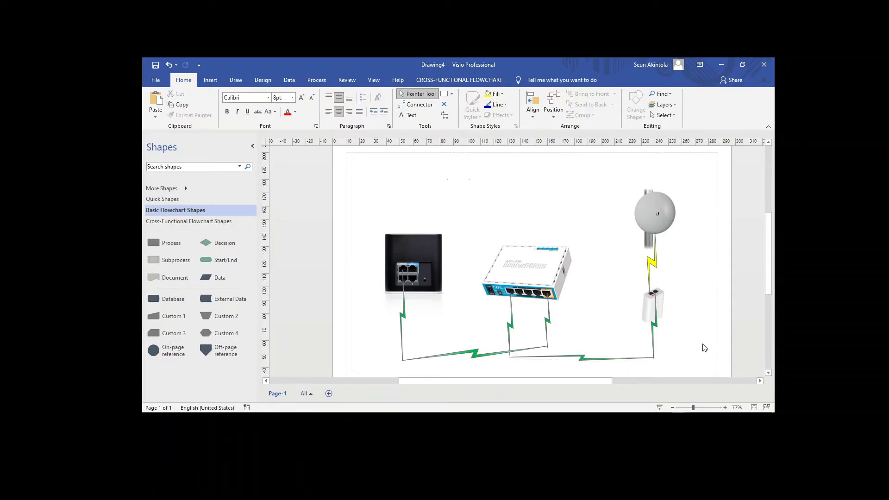
# Draw a title text box above the diagram with 30-point font, then zoom out.
pyautogui.click(406, 115)
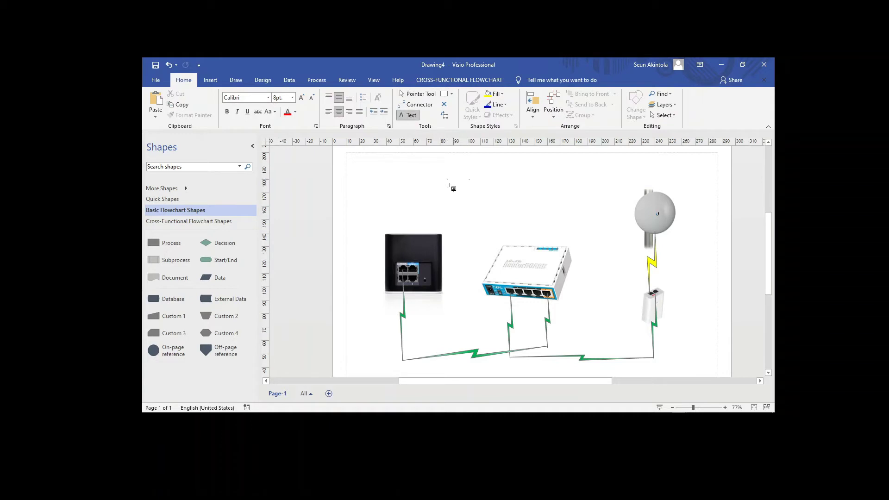
pyautogui.moveTo(433, 166); pyautogui.dragTo(615, 200)
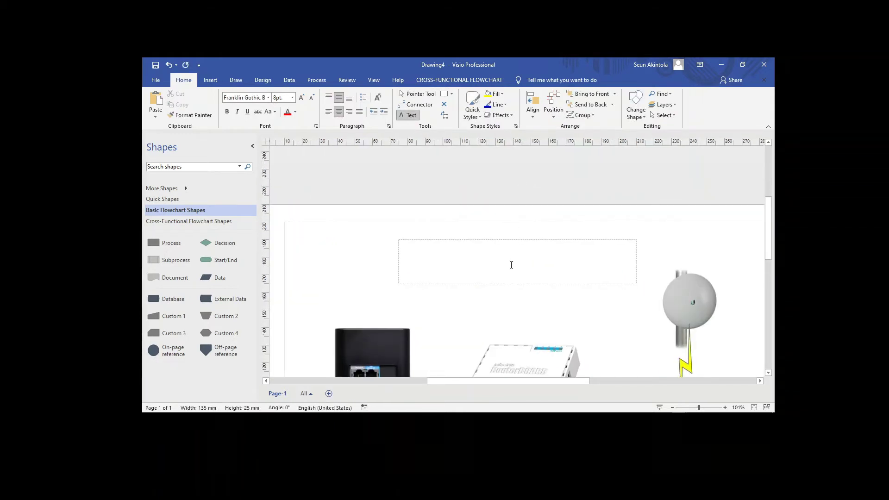
pyautogui.click(292, 101)
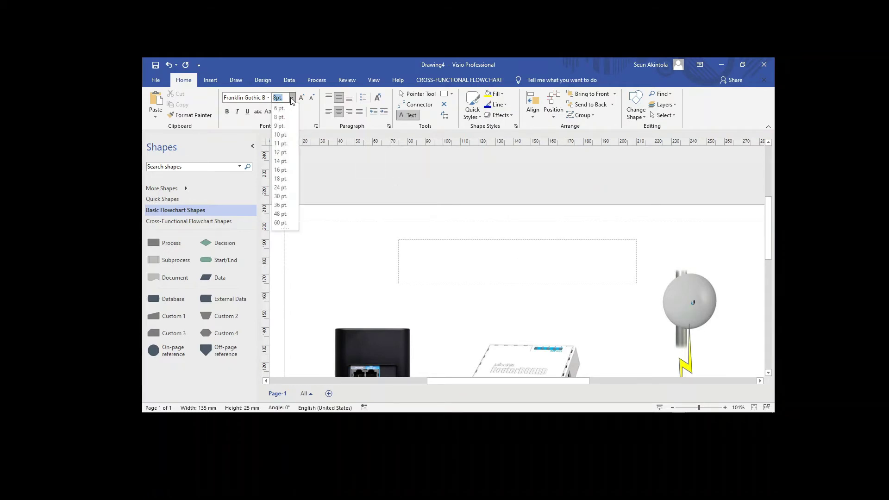
pyautogui.click(284, 194)
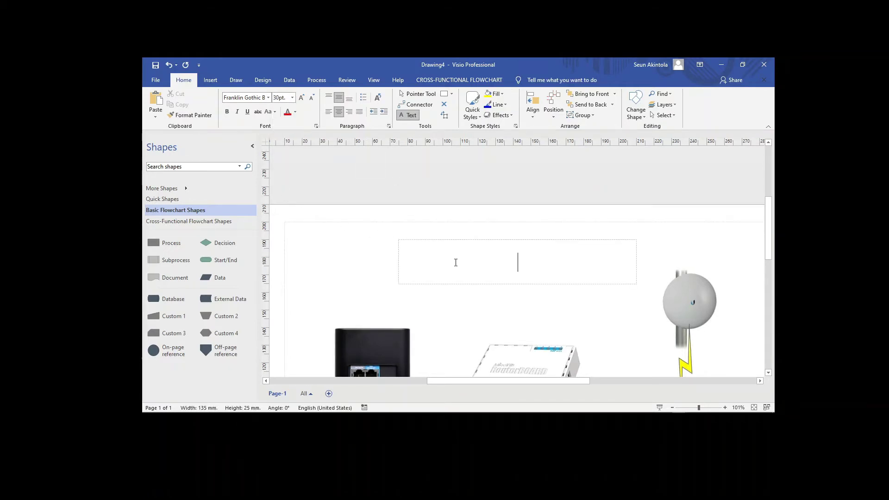
pyautogui.moveTo(766, 243)
pyautogui.mouseDown()
pyautogui.moveTo(774, 278)
pyautogui.moveTo(773, 262)
pyautogui.mouseUp()
pyautogui.click(673, 407)
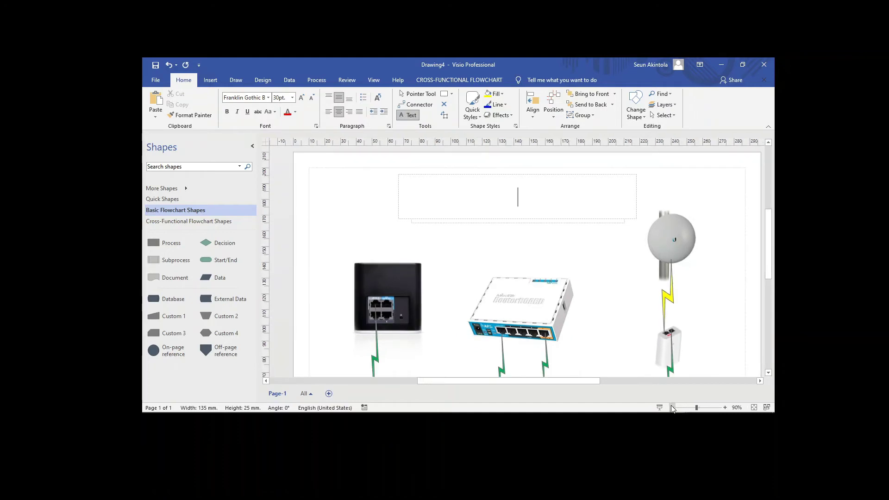
pyautogui.click(673, 407)
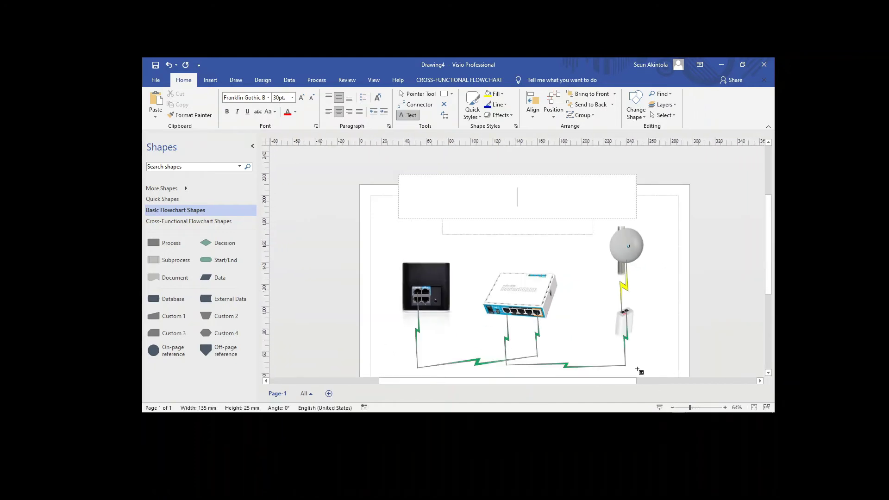
# Change to 16 points and type 'MIKROTIK ROUTER WIFI EXTENDTION TO AIRCUBE VIA THE POE OUT'.
pyautogui.click(293, 97)
pyautogui.click(281, 170)
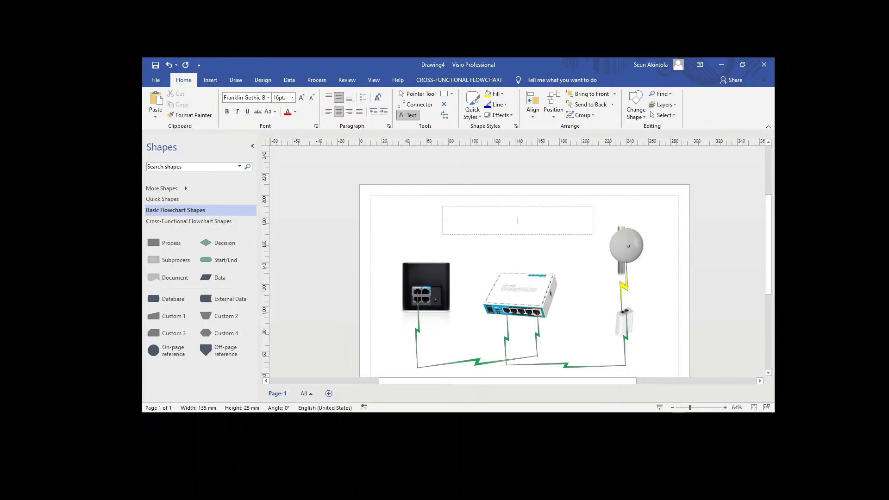
pyautogui.write('MIKROTIK ROUTER WIFI EXTENDTION TO AIRCUBE VIA THE POE OUT')
pyautogui.scroll(-2, 767, 260)
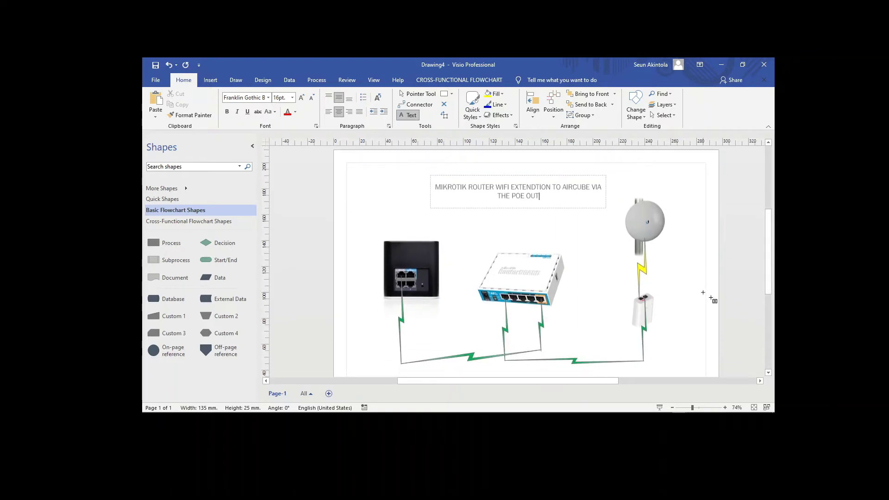
# Start a Save As copy in the Desktop's YOUTUBE TUT folder.
pyautogui.click(156, 80)
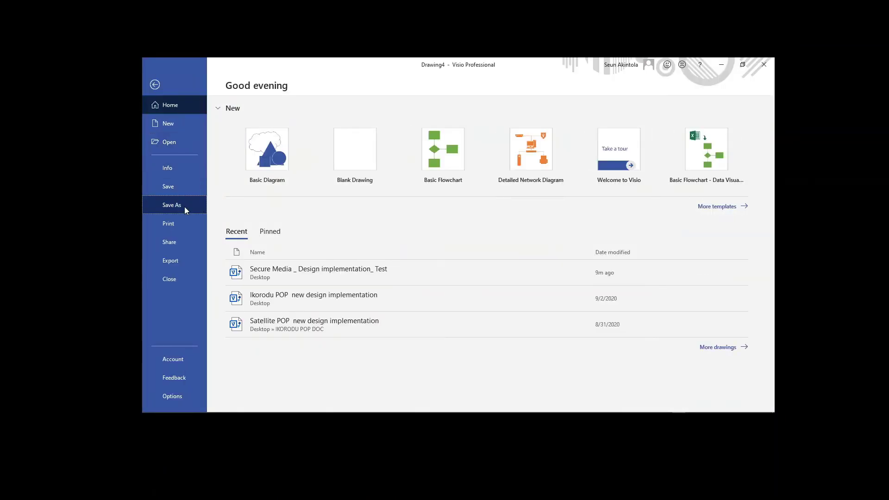
pyautogui.click(185, 205)
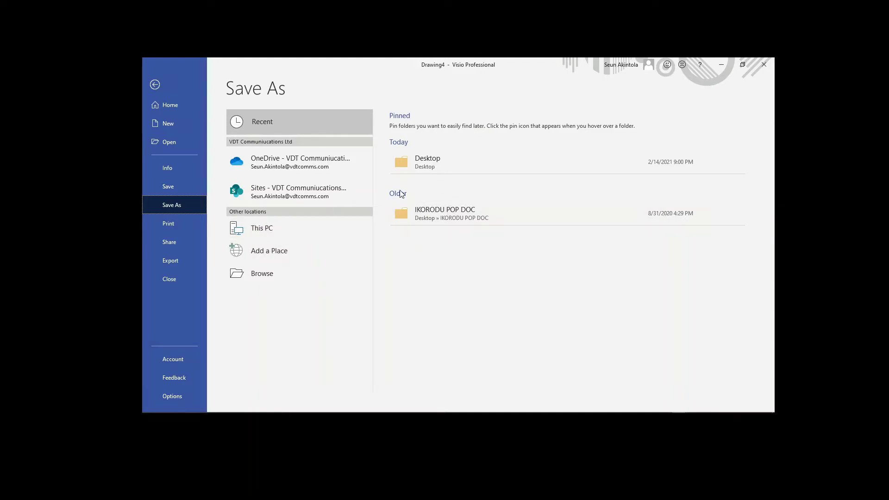
pyautogui.click(427, 160)
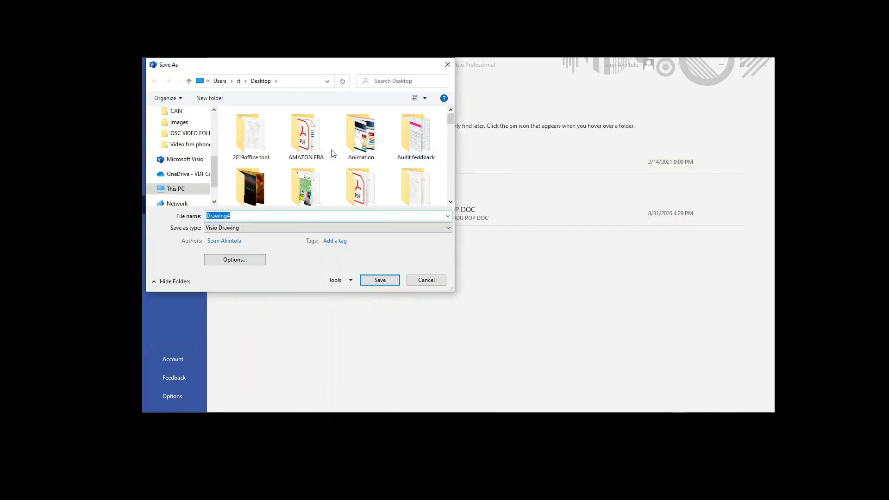
pyautogui.click(310, 138)
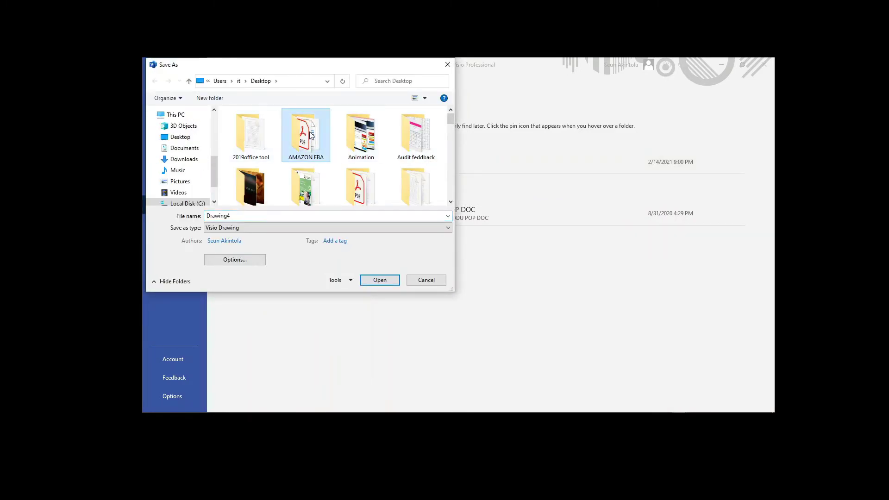
pyautogui.press('End')
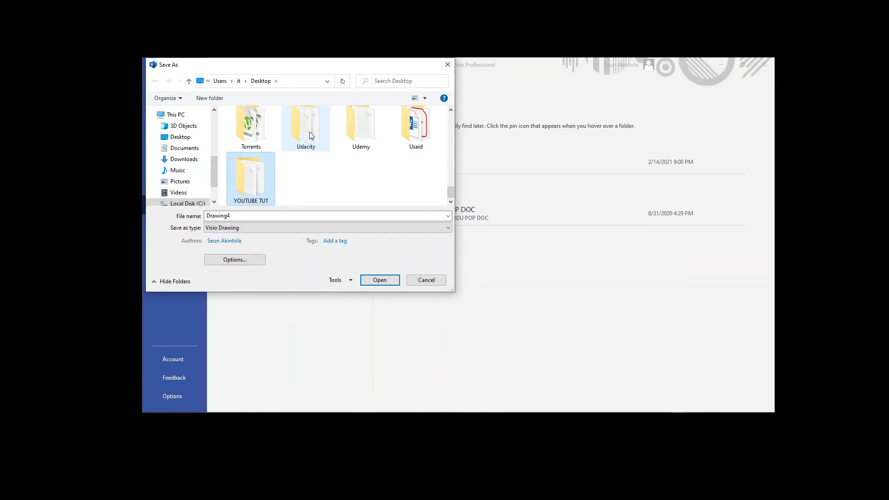
pyautogui.doubleClick(259, 182)
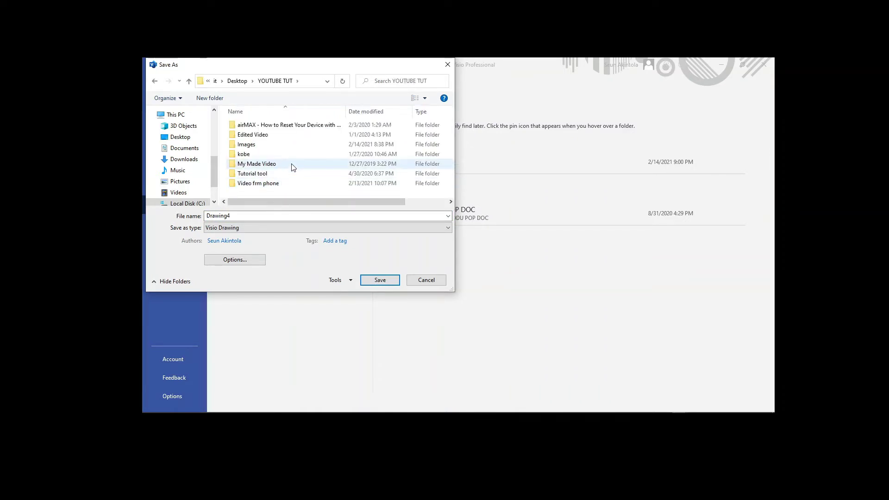
pyautogui.click(247, 145)
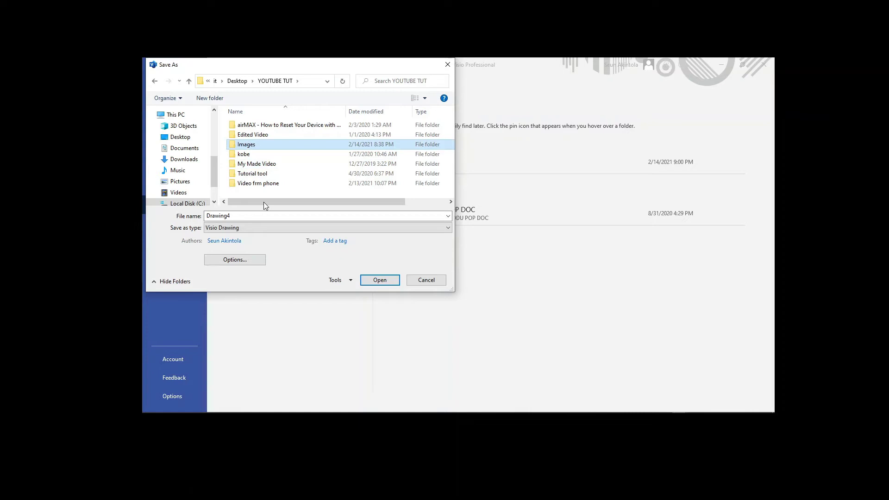
# Save as PDF with the file name 'mIKROTIK wIFI EXTENSION TO AIRCUBE'.
pyautogui.click(272, 228)
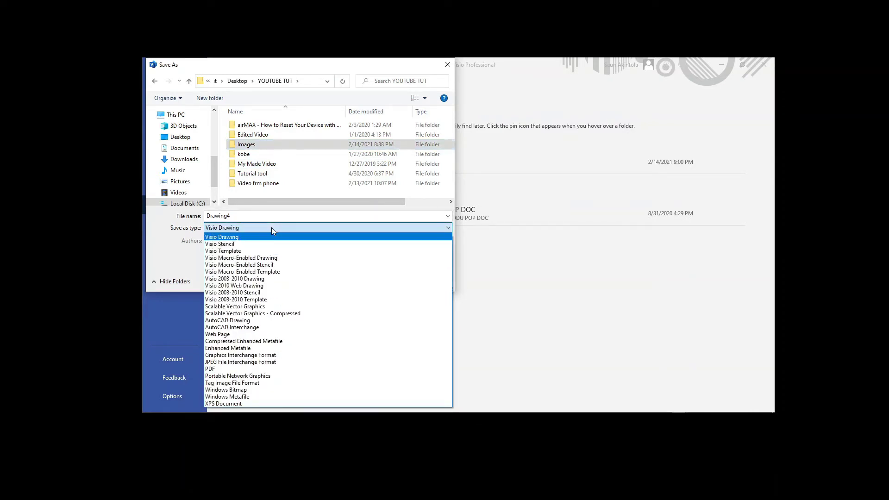
pyautogui.press('p')
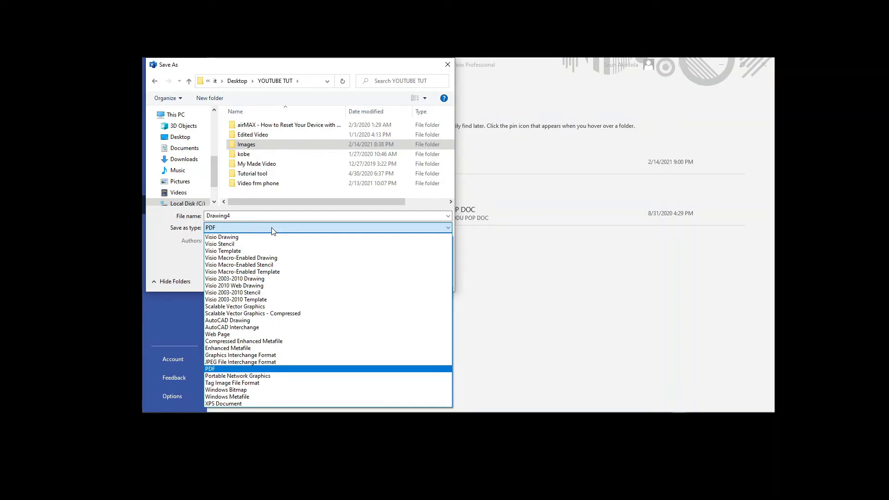
pyautogui.click(272, 229)
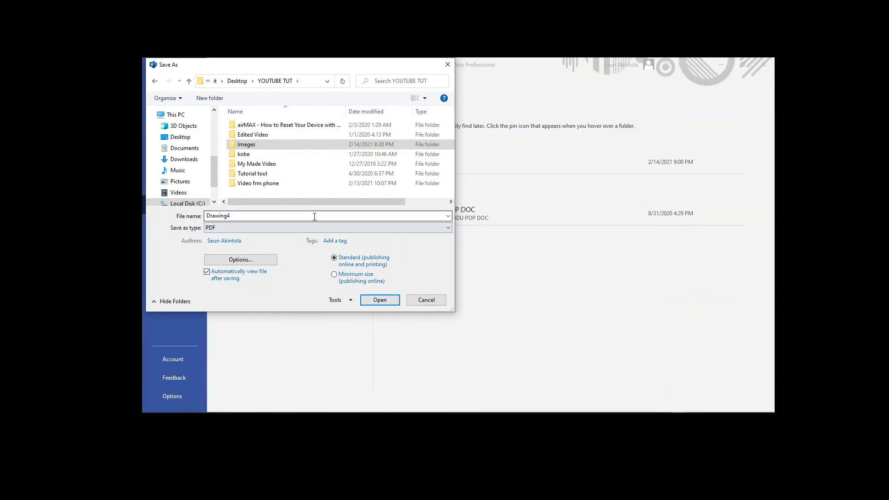
pyautogui.moveTo(318, 216); pyautogui.dragTo(194, 222)
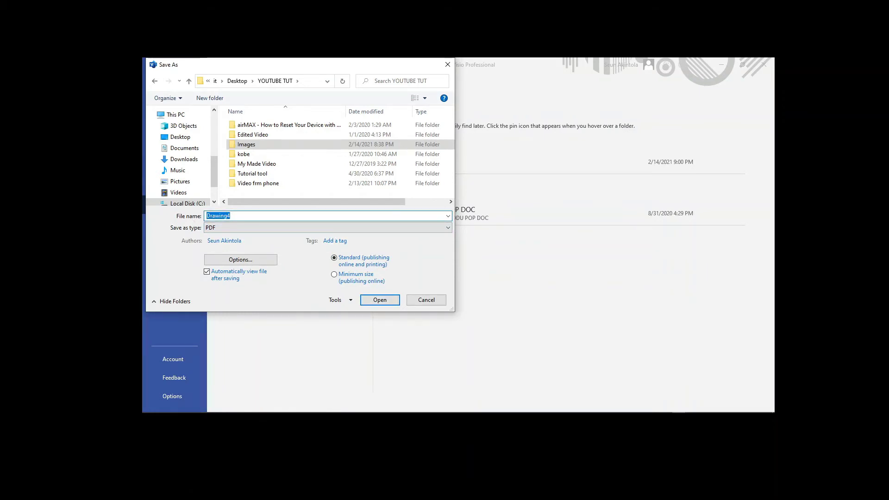
pyautogui.write('miKROTIK w')
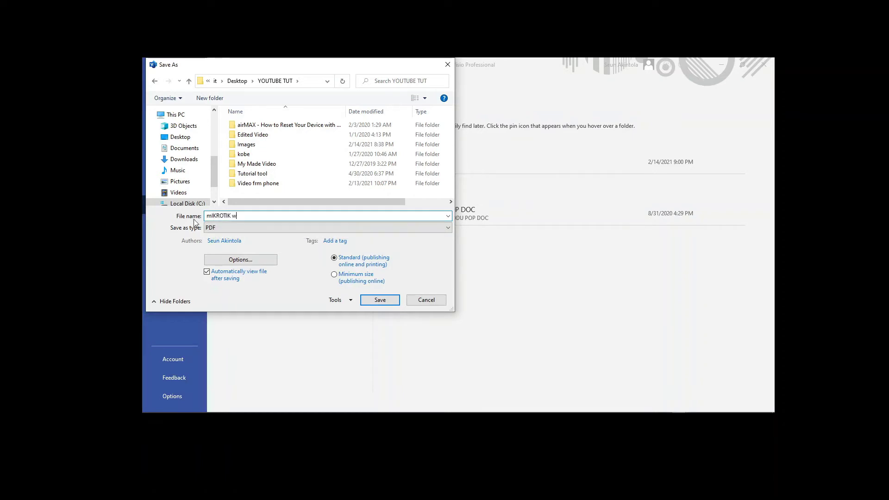
pyautogui.write('IFI TO')
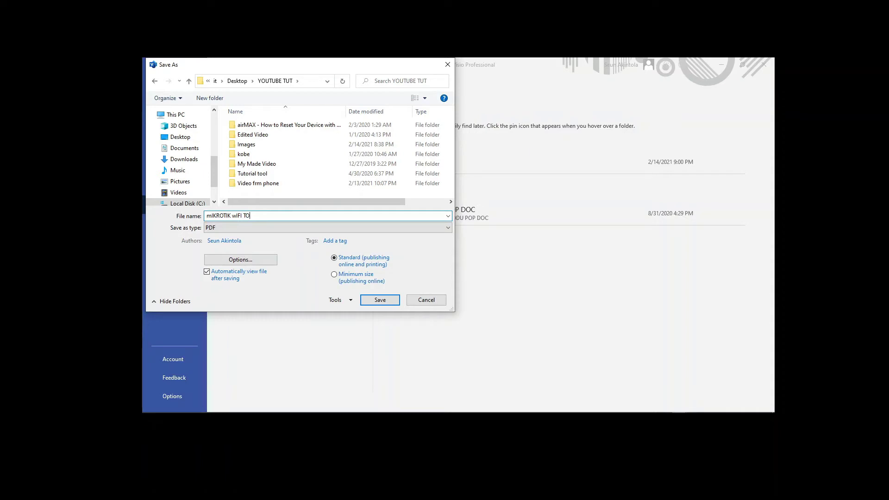
pyautogui.press('BackSpace')
pyautogui.write('EXTENSION TO AIRCUBE')
pyautogui.click(387, 301)
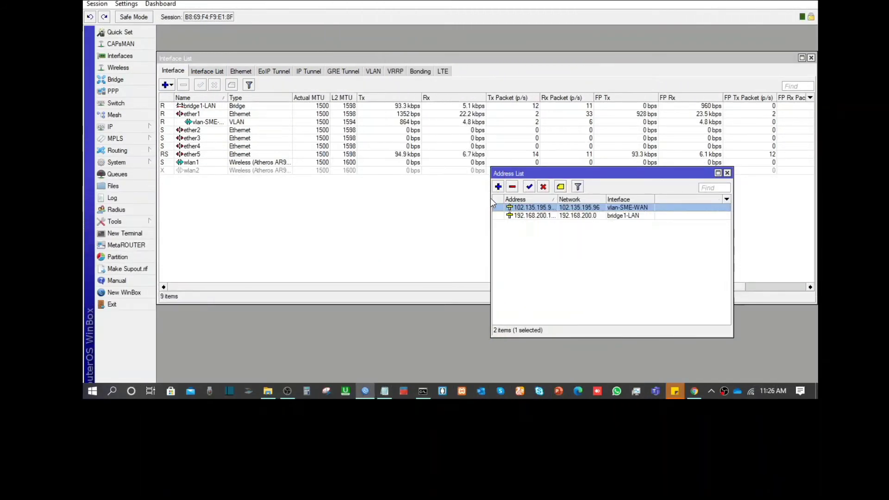
# Widen the IP address list window and its Address and Network columns.
pyautogui.moveTo(491, 203); pyautogui.dragTo(389, 204)
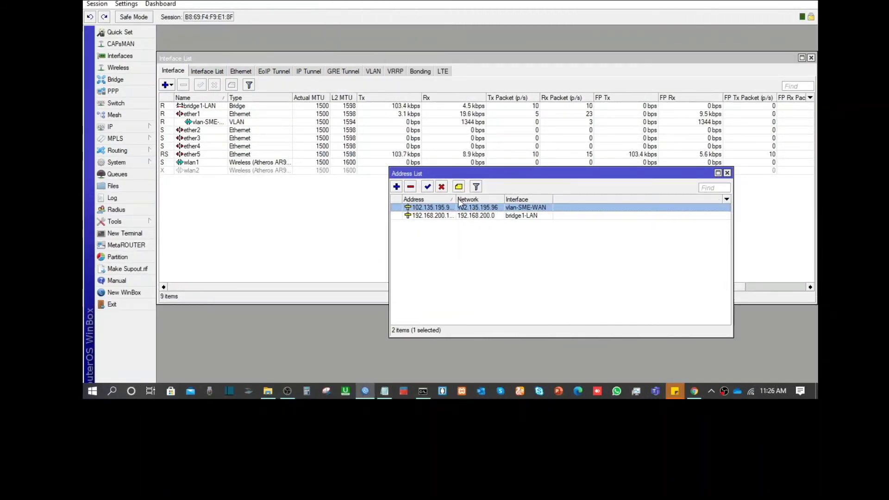
pyautogui.moveTo(457, 200); pyautogui.dragTo(484, 200)
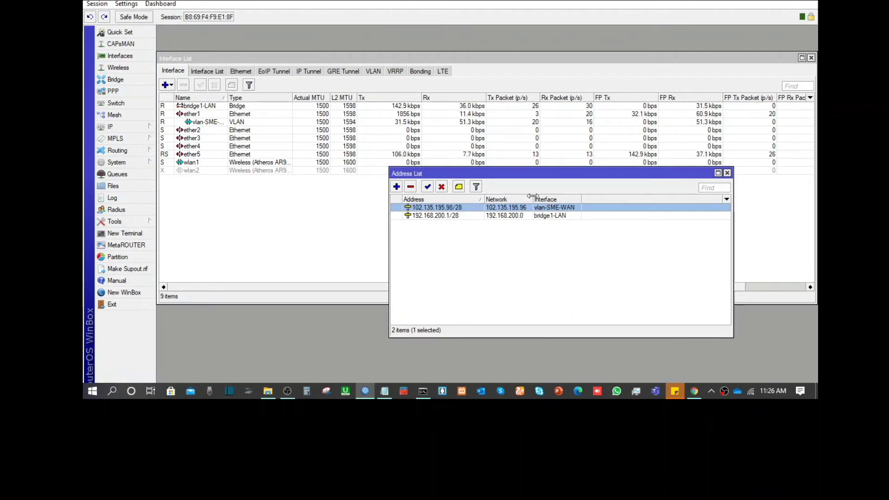
pyautogui.moveTo(533, 197); pyautogui.dragTo(573, 200)
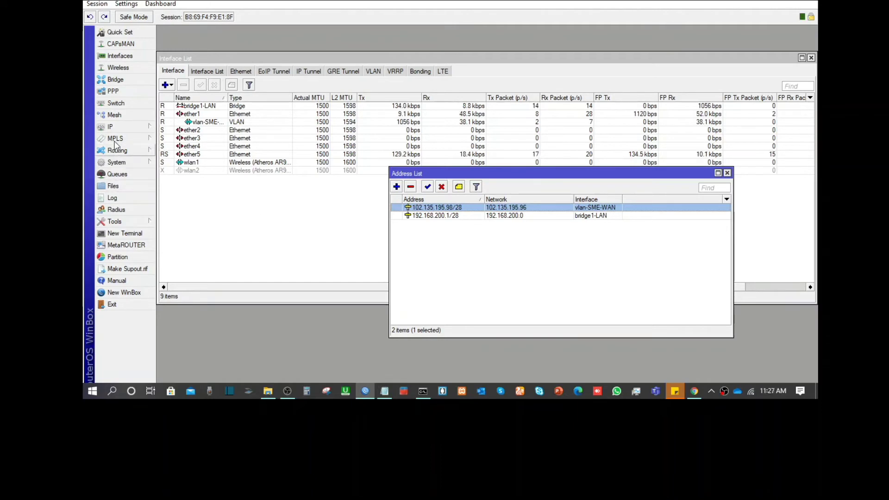
# Open IP > Pool and select dhcp_pool1 (192.168.200.3–192.168.200.13).
pyautogui.click(112, 126)
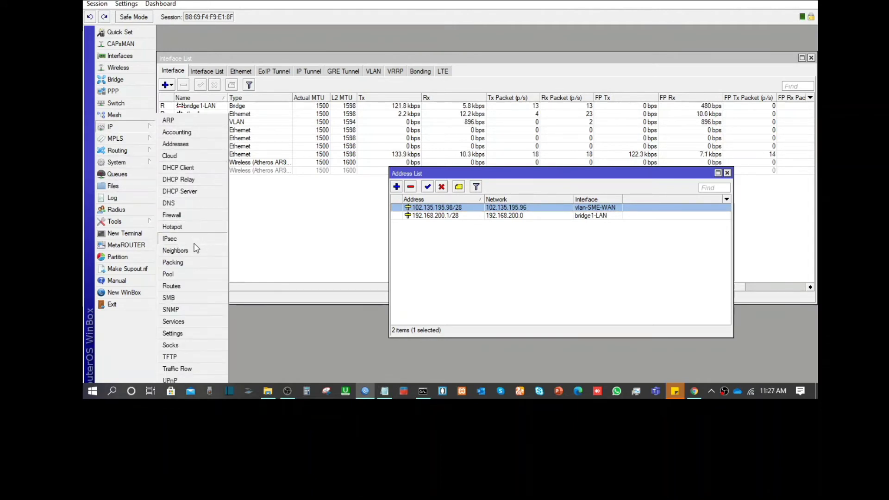
pyautogui.click(192, 272)
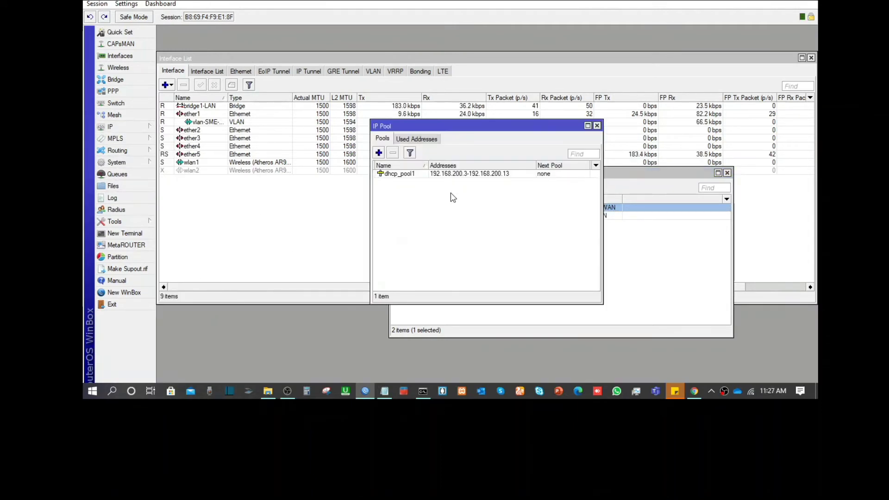
pyautogui.moveTo(475, 124); pyautogui.dragTo(313, 95)
pyautogui.click(311, 145)
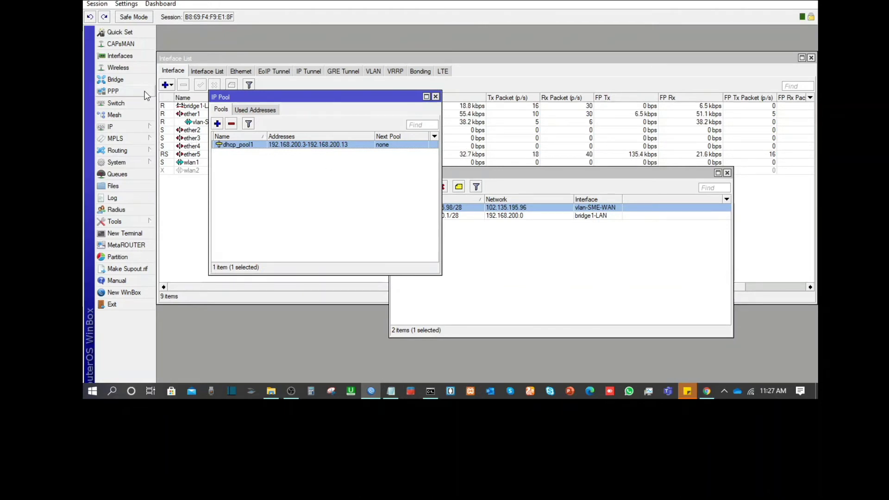
# Inspect bridge1-LAN's ports, selecting ether5, then bring the Interface List forward.
pyautogui.click(116, 80)
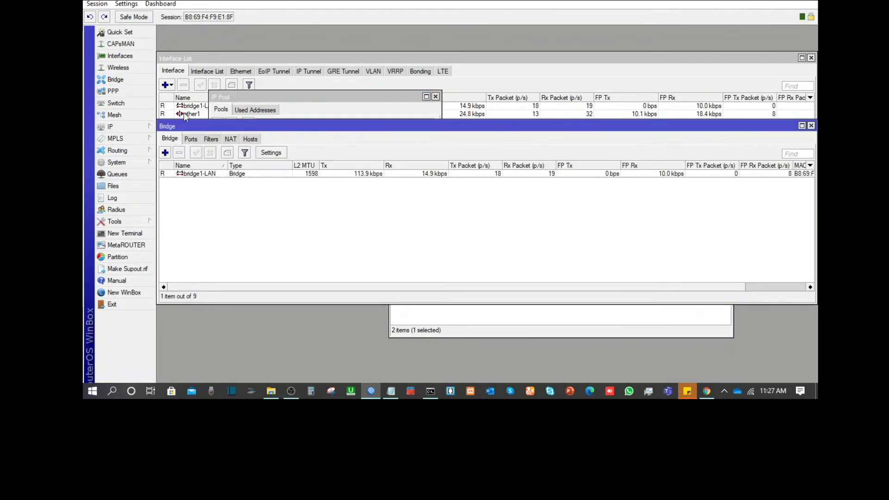
pyautogui.click(236, 175)
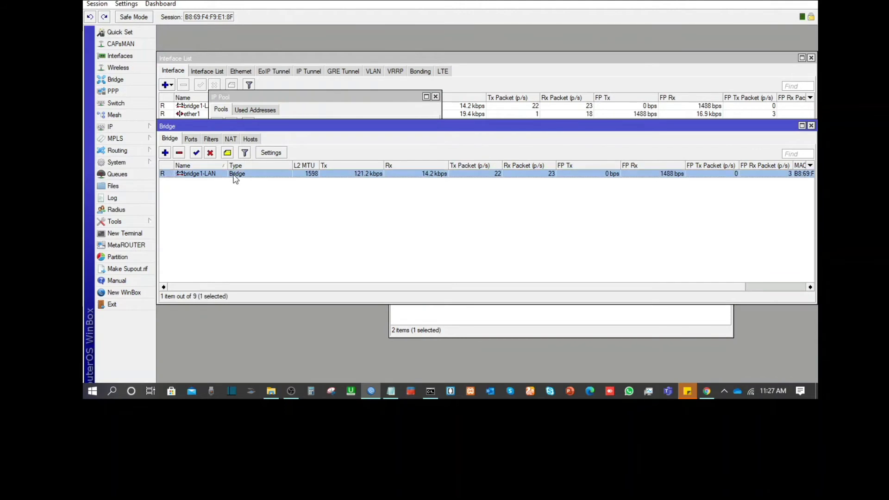
pyautogui.click(192, 139)
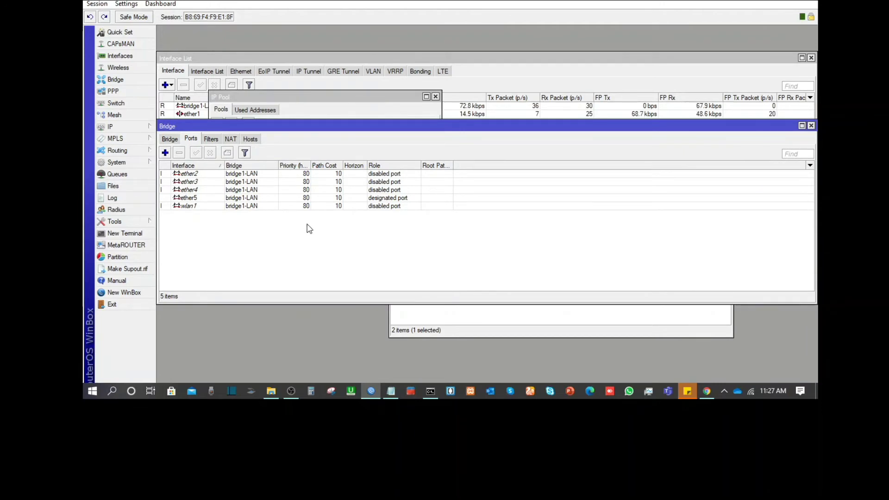
pyautogui.click(206, 198)
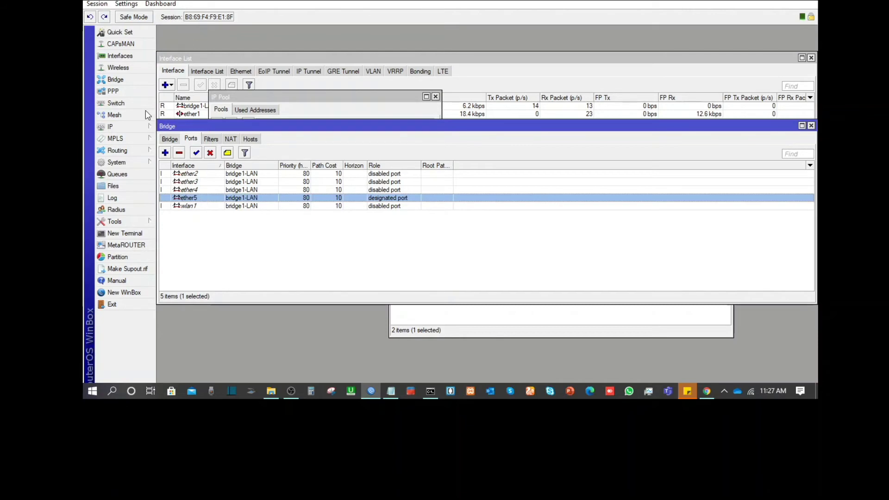
pyautogui.click(119, 57)
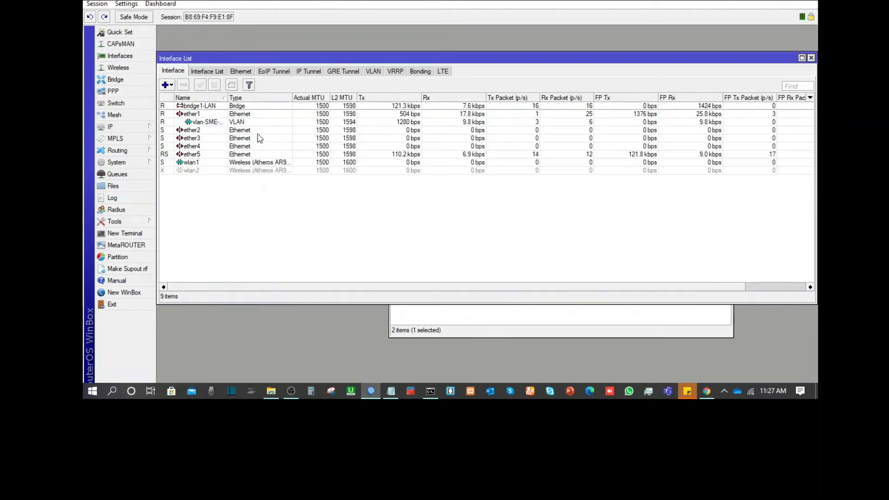
pyautogui.click(208, 155)
pyautogui.rightClick(208, 153)
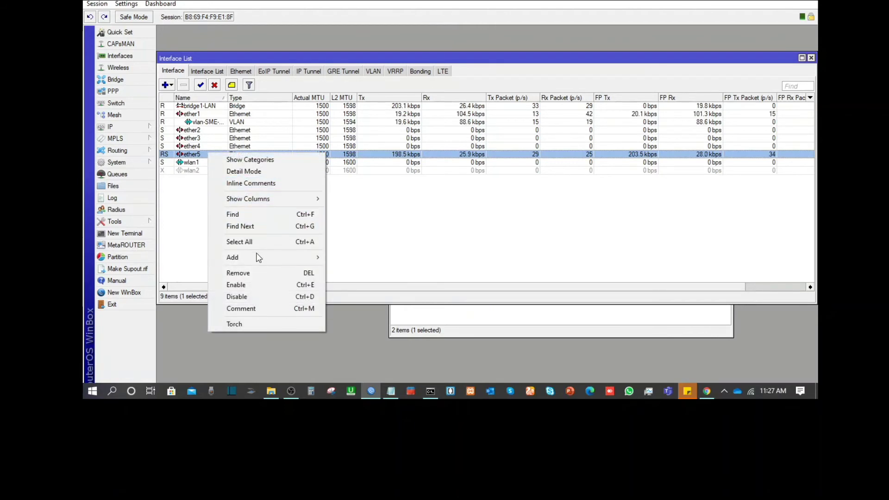
pyautogui.moveTo(272, 200)
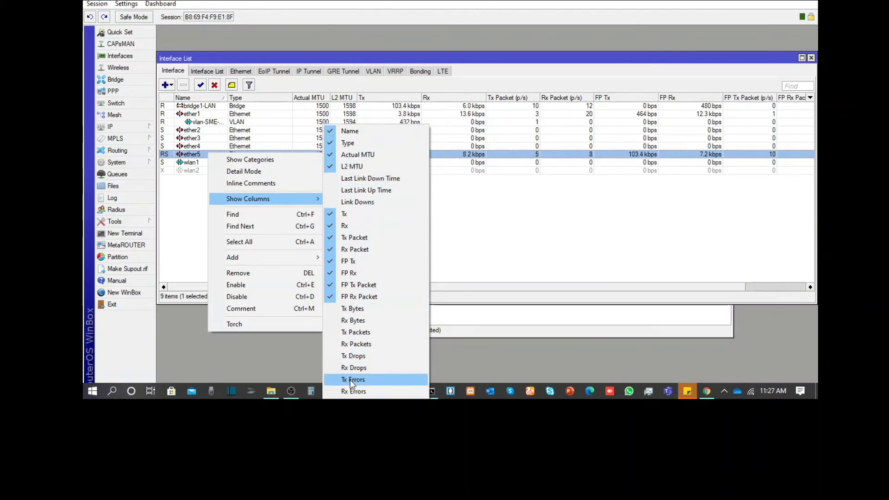
pyautogui.click(478, 272)
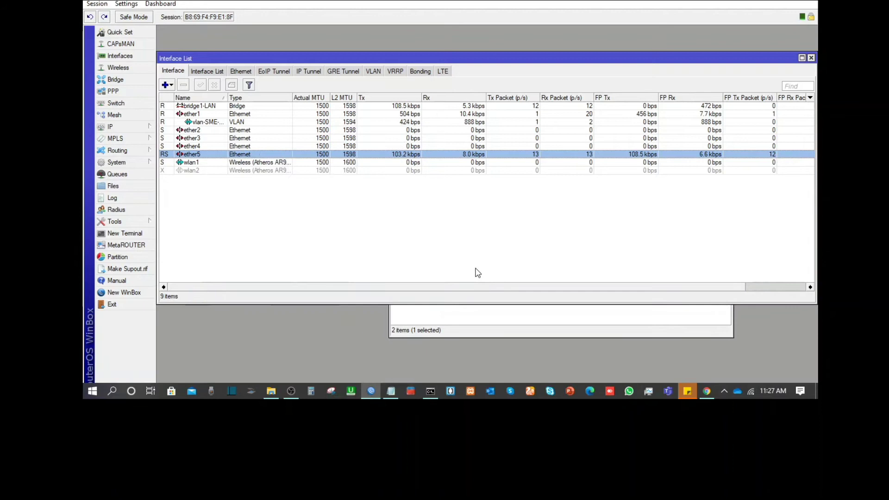
pyautogui.doubleClick(209, 155)
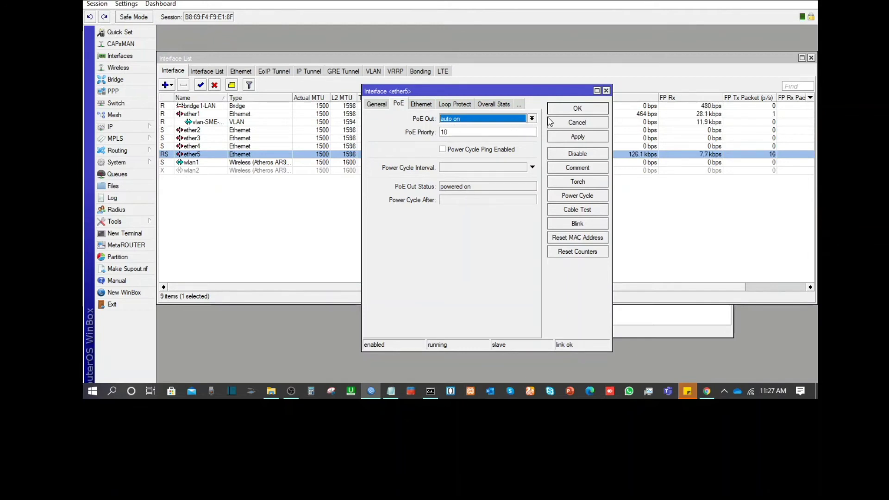
pyautogui.click(576, 111)
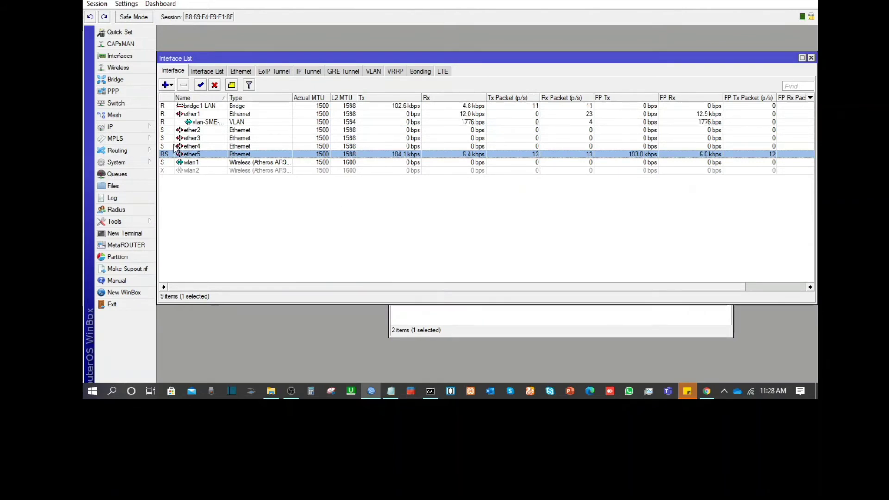
# Open the DHCP Server leases and check 192.168.200.3, .4 and .8.
pyautogui.click(122, 129)
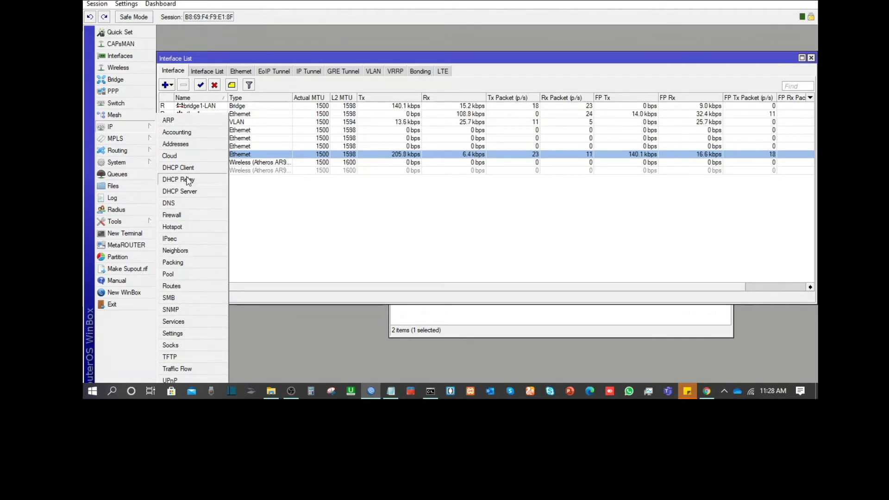
pyautogui.click(200, 192)
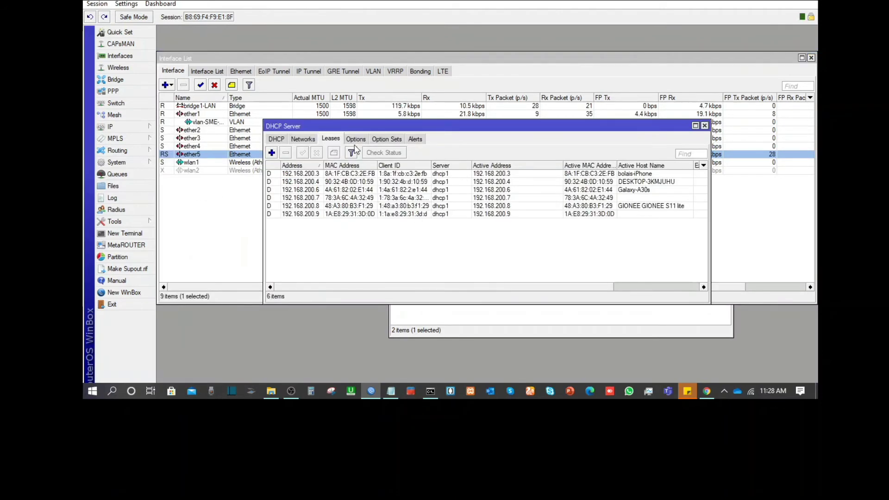
pyautogui.click(340, 174)
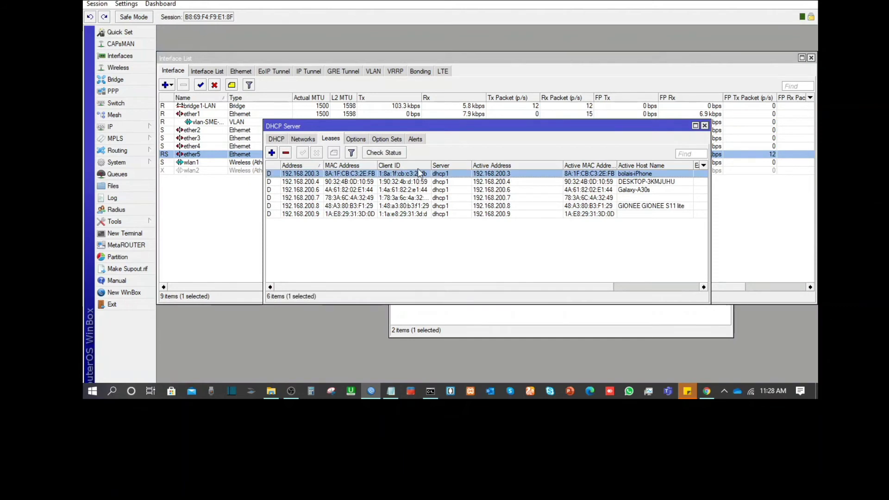
pyautogui.click(511, 183)
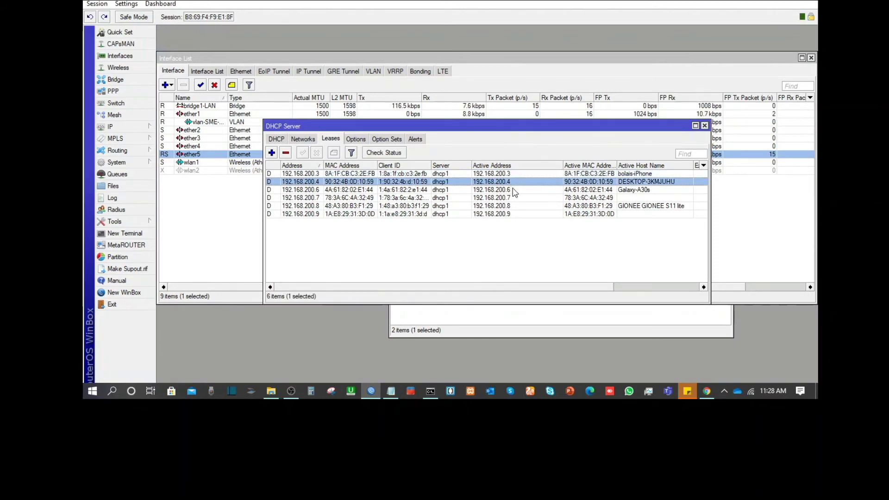
pyautogui.click(514, 198)
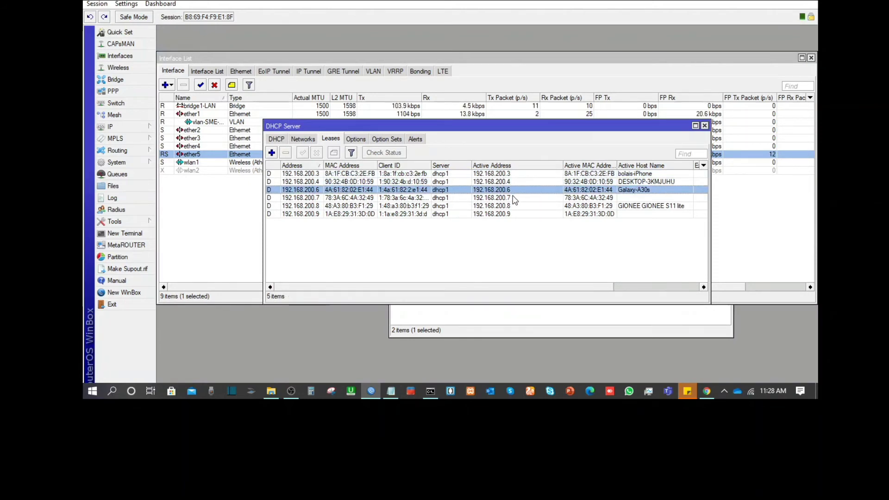
pyautogui.click(505, 174)
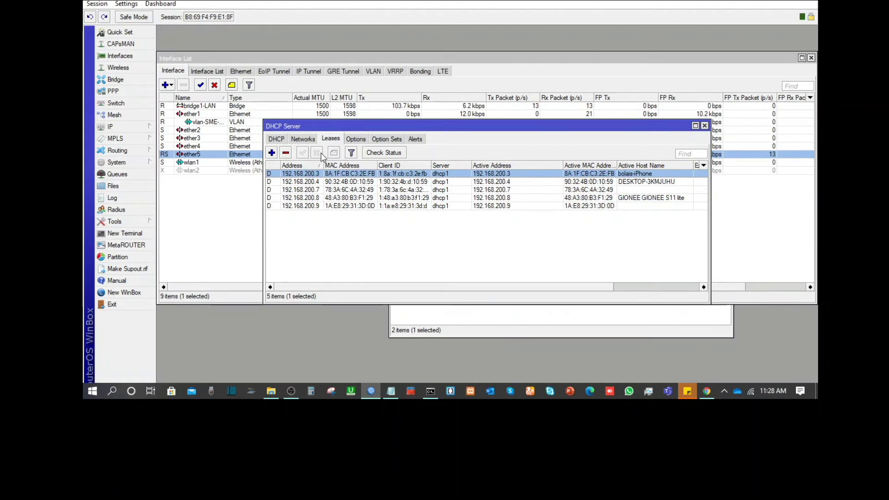
# View server dhcp1 and network 192.168.200.0/28 with gateway 192.168.200.1.
pyautogui.click(277, 140)
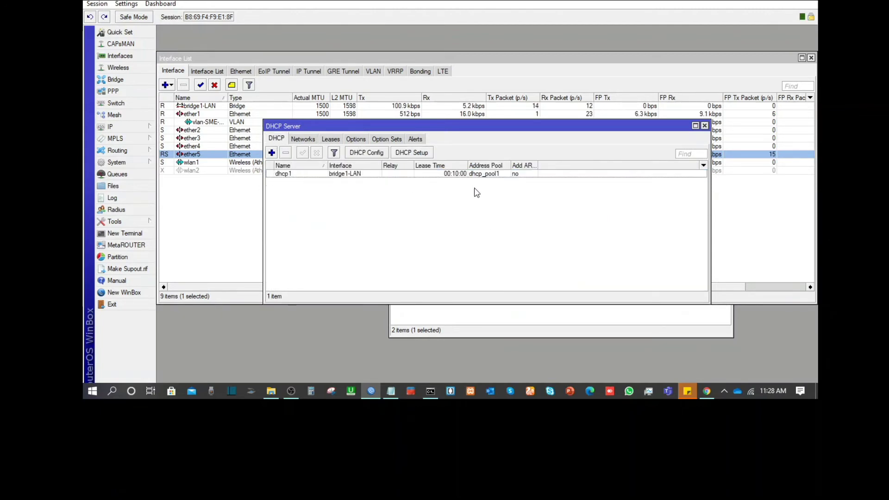
pyautogui.click(306, 140)
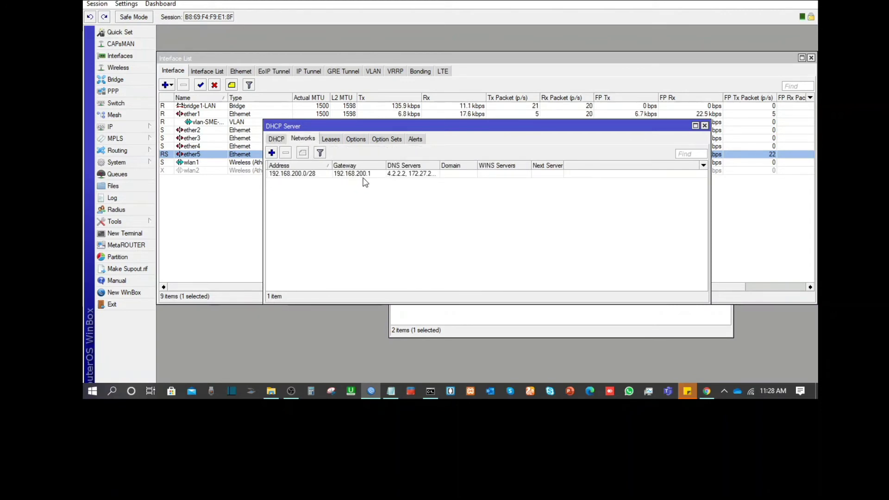
pyautogui.click(121, 127)
pyautogui.click(186, 276)
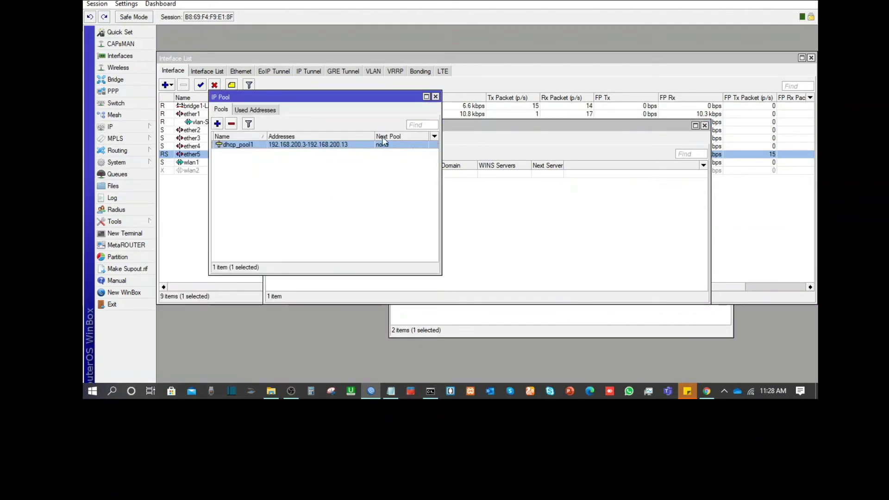
pyautogui.moveTo(376, 135); pyautogui.dragTo(417, 136)
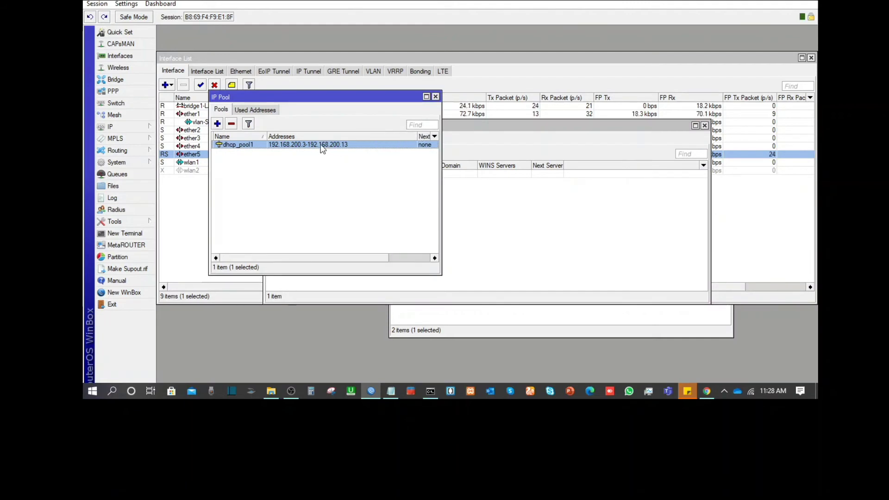
pyautogui.doubleClick(305, 147)
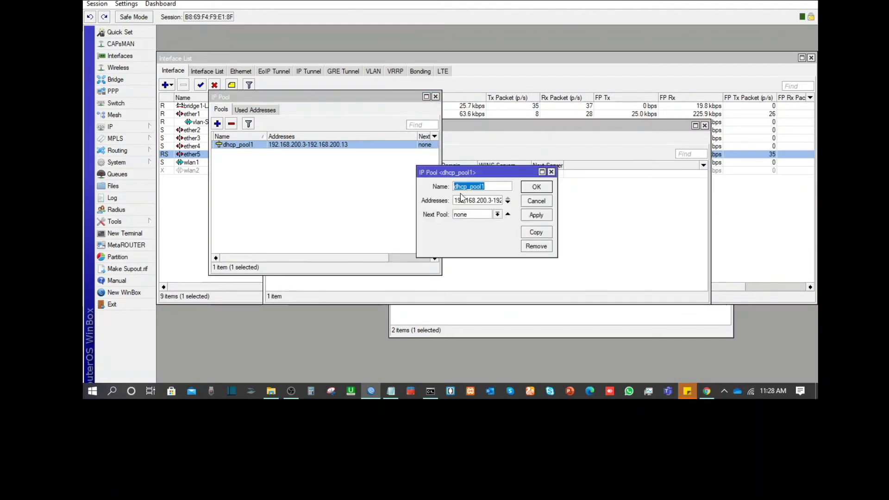
pyautogui.click(492, 200)
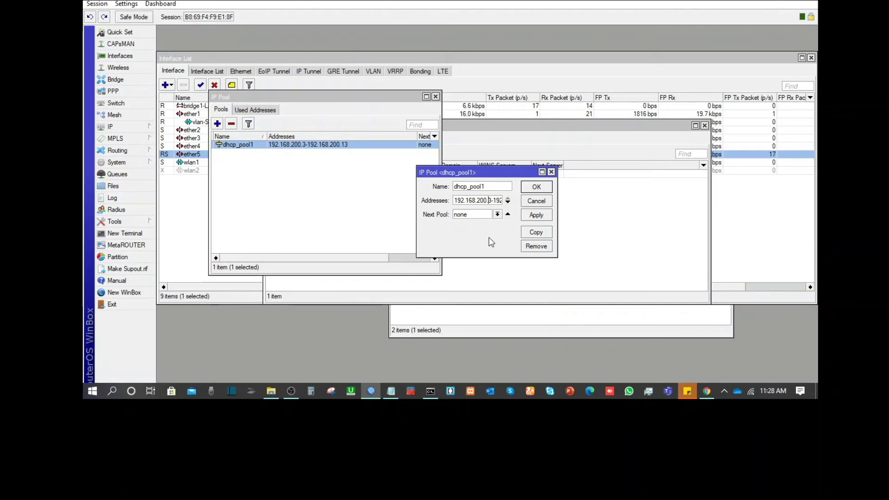
pyautogui.click(535, 202)
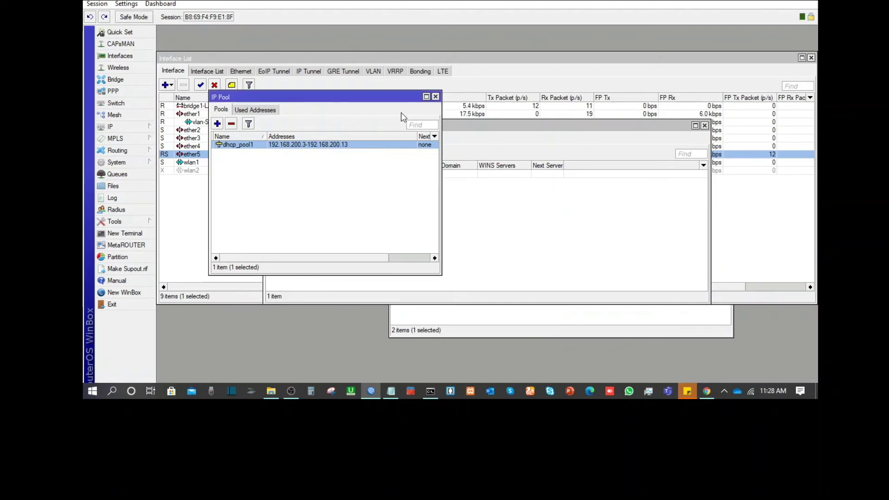
pyautogui.click(436, 96)
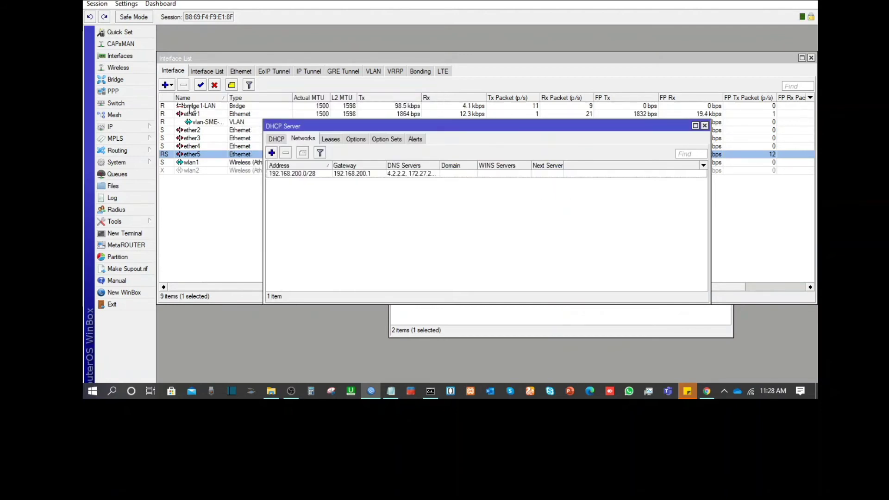
# Inspect the 192.168.200.0/28 srcnat masquerade rule under IP > Firewall > NAT and close it unchanged.
pyautogui.click(126, 126)
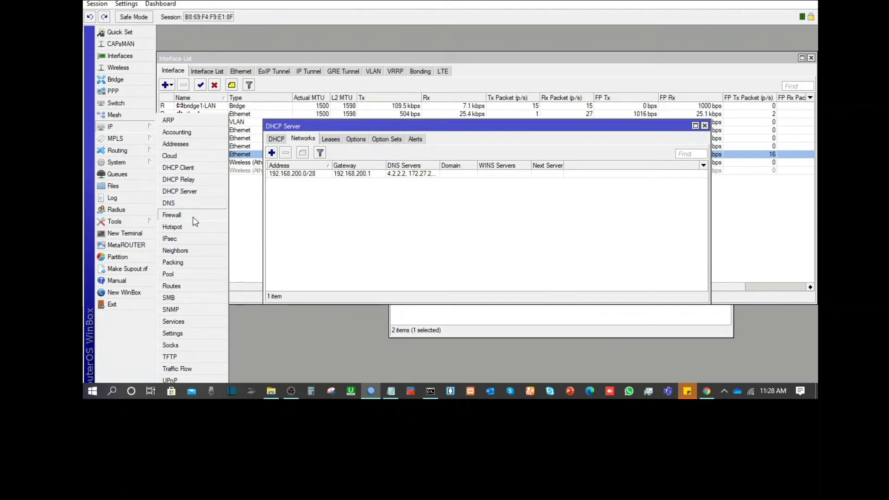
pyautogui.click(219, 215)
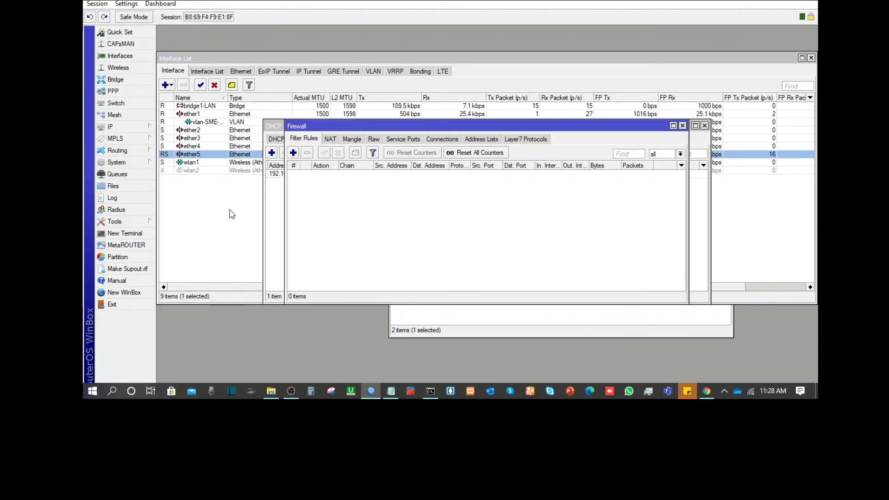
pyautogui.click(331, 140)
pyautogui.doubleClick(360, 174)
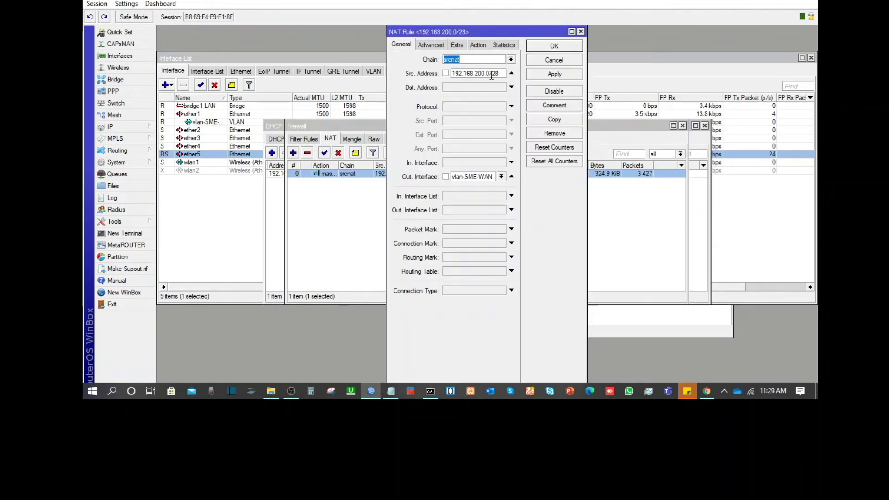
pyautogui.click(554, 59)
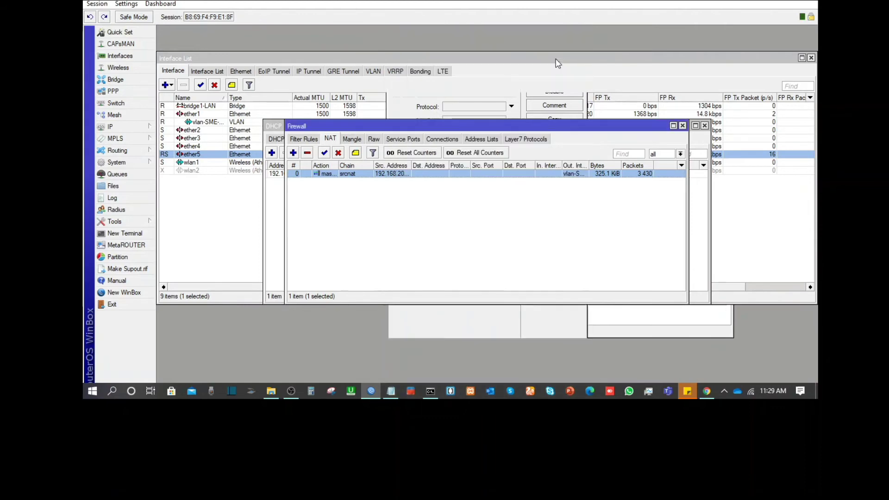
pyautogui.click(707, 393)
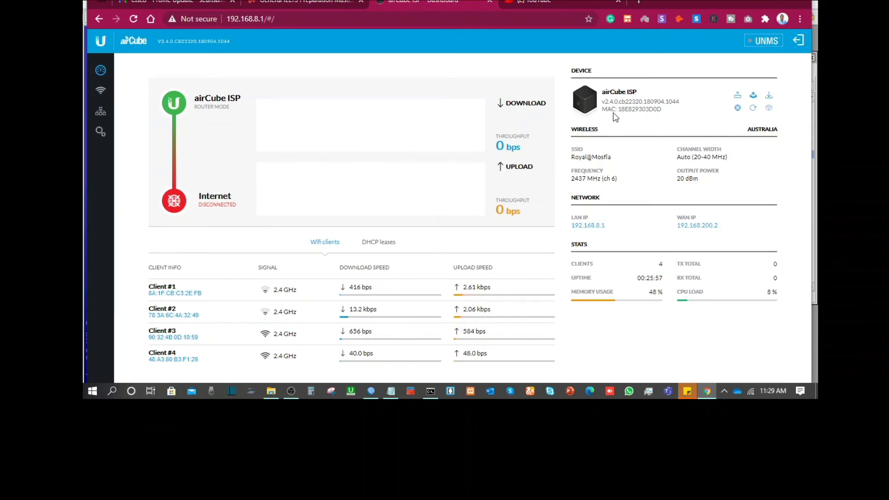
# Highlight LAN 192.168.8.1/24, DHCP range 192.168.8.2–250, and WAN 192.168.200.2/255.255.255.240 with gateway 192.168.200.1.
pyautogui.click(102, 113)
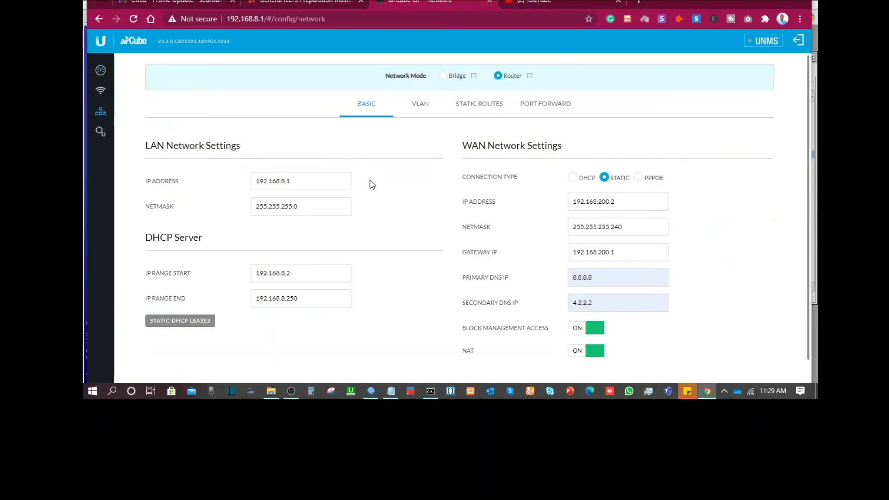
pyautogui.moveTo(319, 184); pyautogui.dragTo(219, 189)
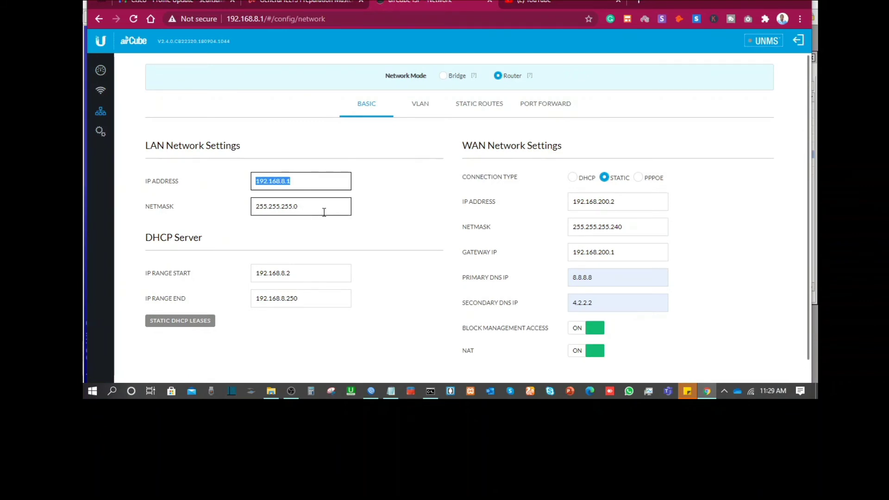
pyautogui.moveTo(324, 212); pyautogui.dragTo(218, 220)
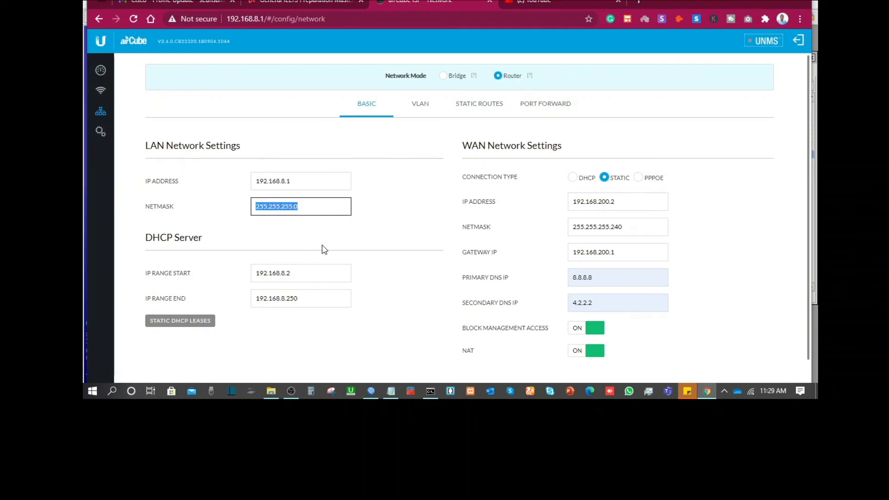
pyautogui.moveTo(323, 272); pyautogui.dragTo(213, 281)
pyautogui.moveTo(322, 301); pyautogui.dragTo(221, 314)
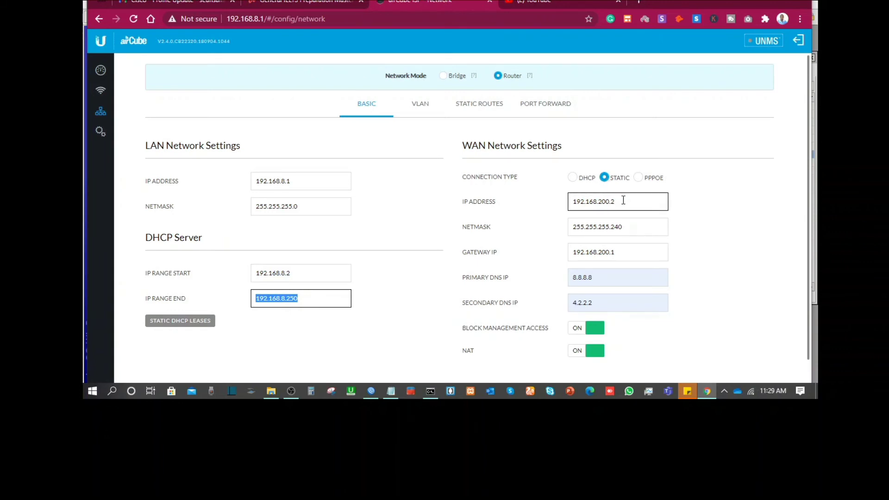
pyautogui.moveTo(621, 198); pyautogui.dragTo(556, 215)
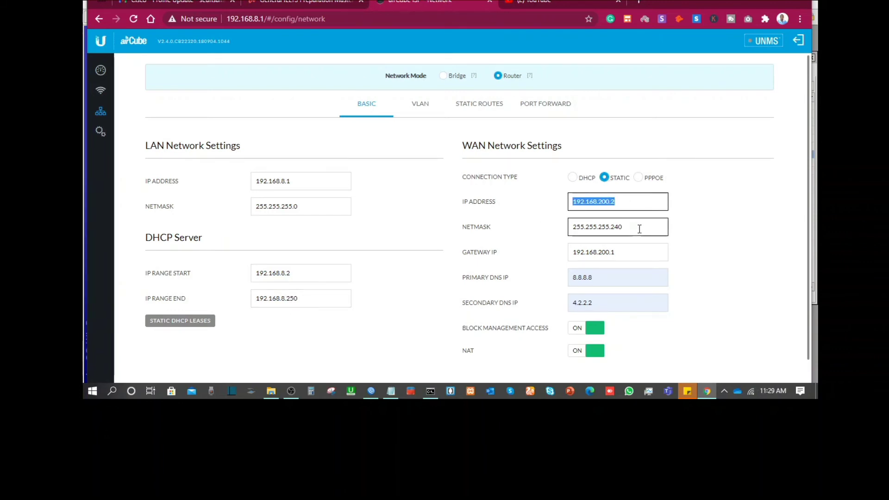
pyautogui.moveTo(641, 227); pyautogui.dragTo(512, 248)
pyautogui.moveTo(638, 256); pyautogui.dragTo(602, 282)
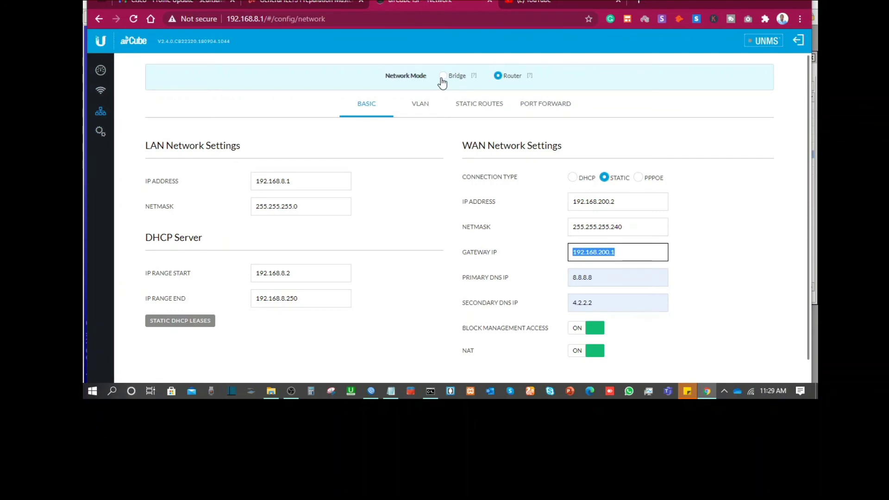
# Review the VLAN, Static Routes and Port Forward tabs, then return to Basic settings.
pyautogui.click(419, 111)
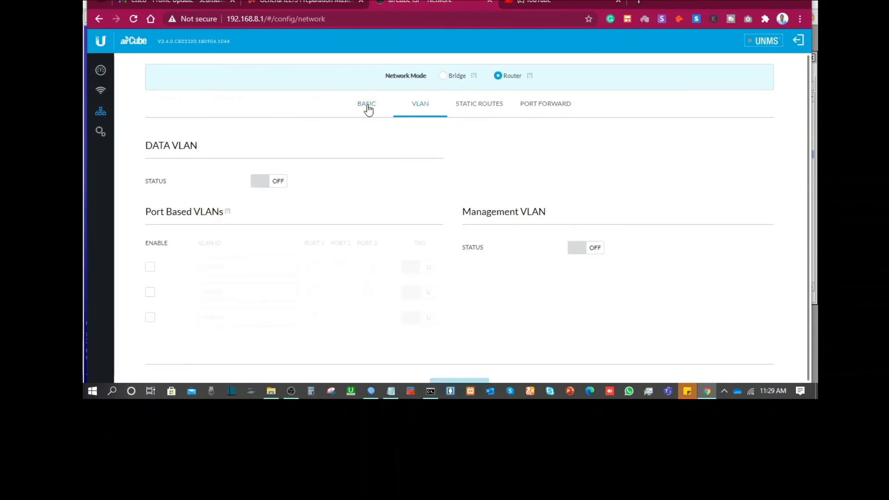
pyautogui.click(481, 107)
pyautogui.click(571, 106)
pyautogui.click(372, 109)
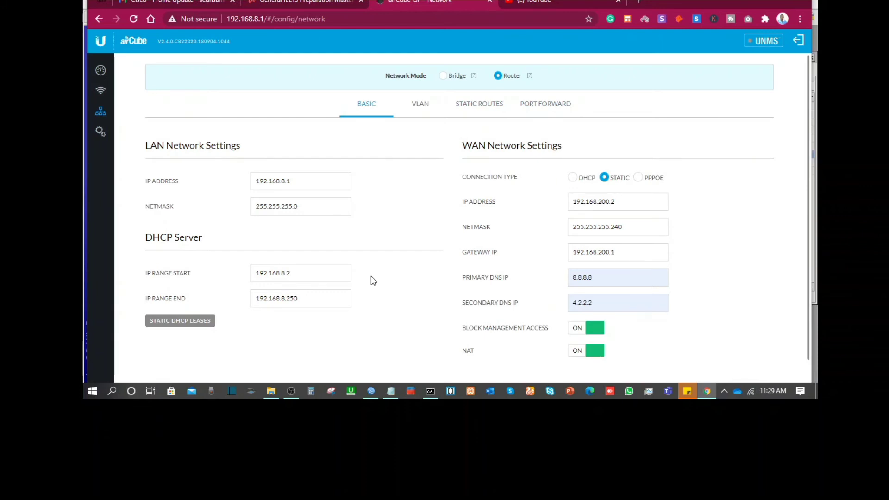
# Highlight the airCube 2.4 GHz SSID and check the laptop's Wi-Fi connection in the tray.
pyautogui.click(100, 91)
pyautogui.click(340, 141)
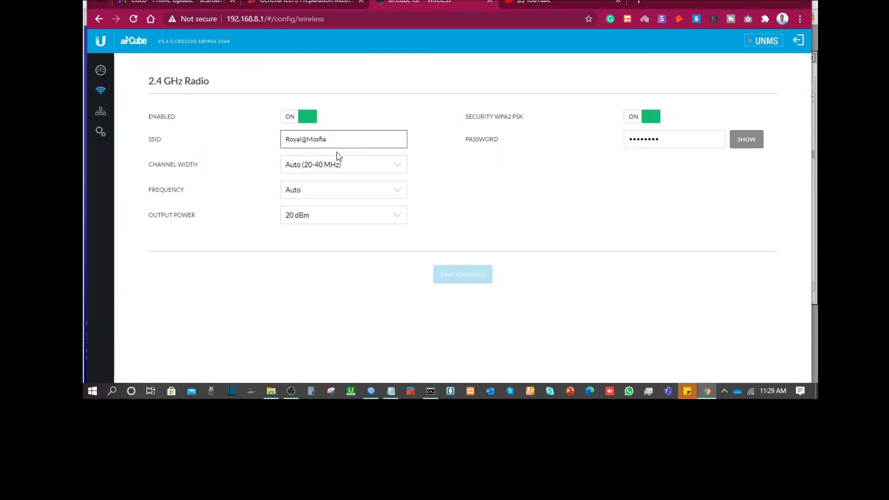
pyautogui.moveTo(340, 143); pyautogui.dragTo(209, 163)
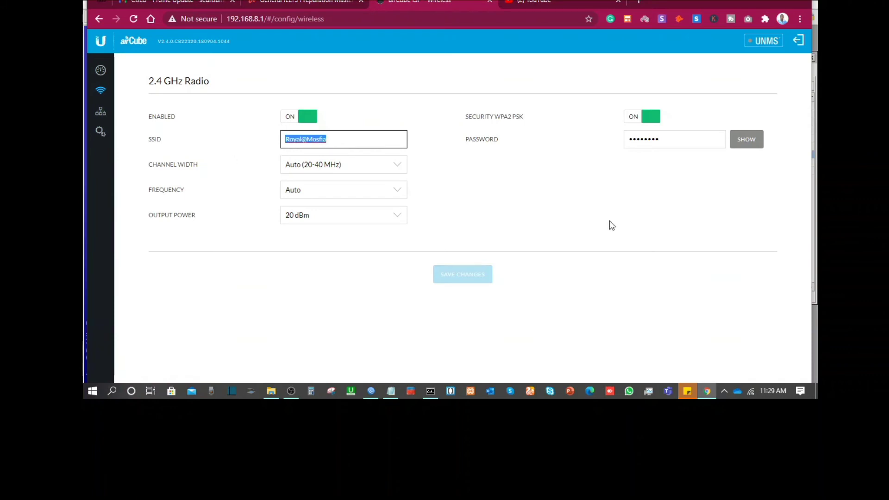
pyautogui.click(626, 278)
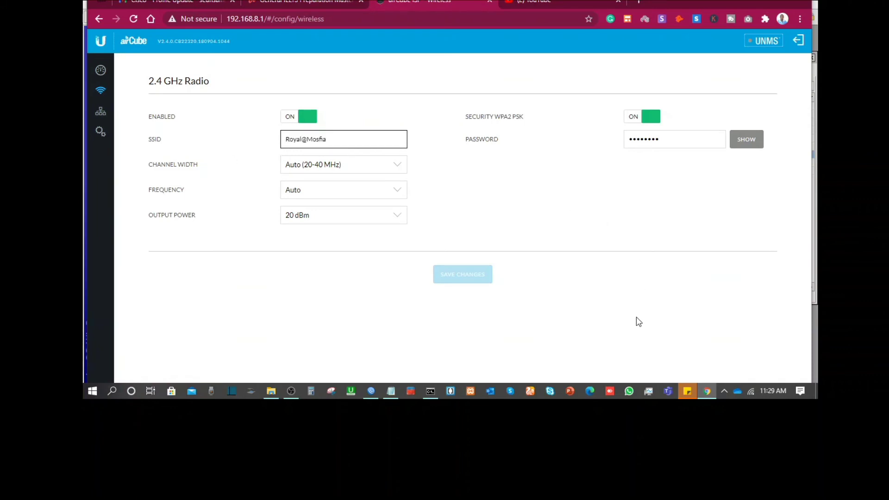
pyautogui.click(751, 392)
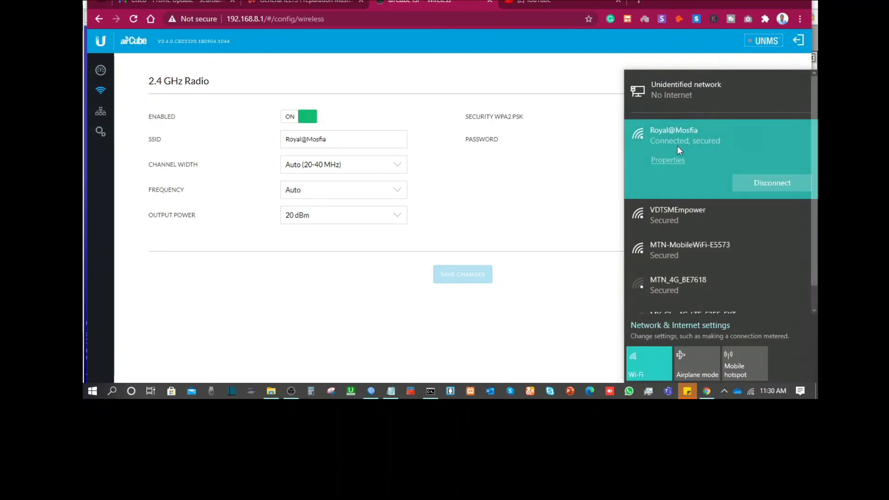
# Run a continuous ping 8.8.8.8 -t in Command Prompt.
pyautogui.click(435, 390)
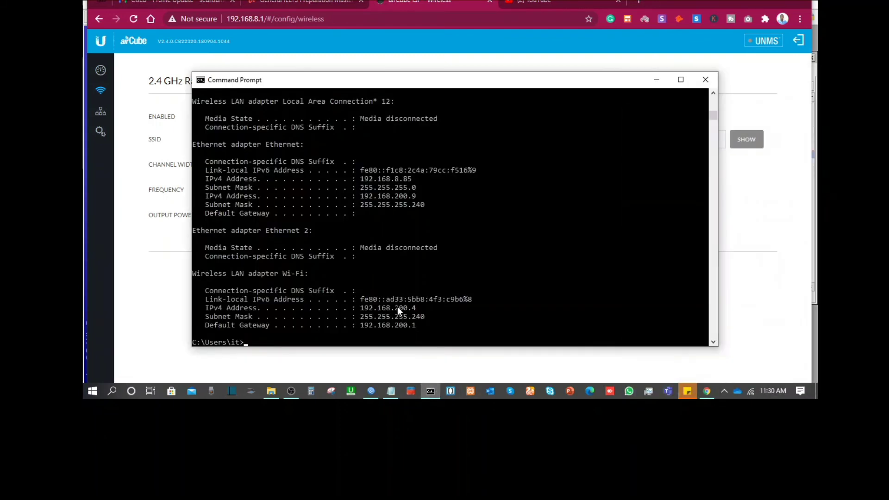
pyautogui.write('ping 8.8.8')
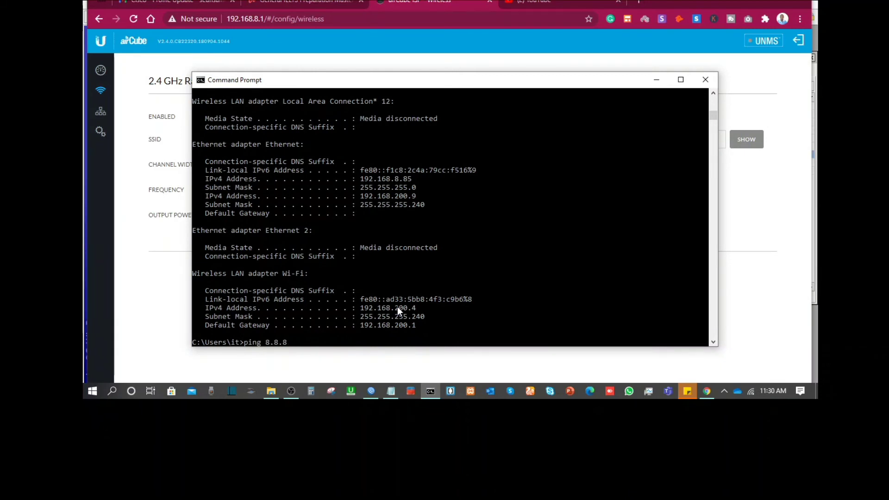
pyautogui.write('.8')
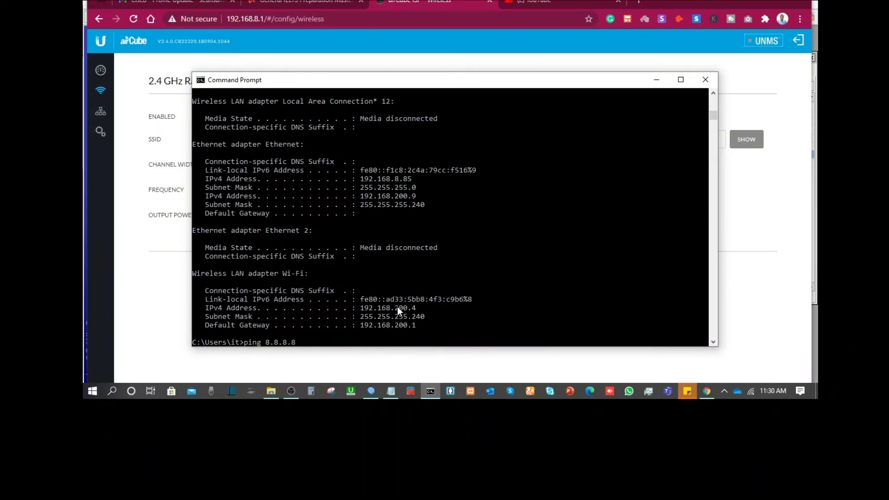
pyautogui.write(' -t')
pyautogui.press('Return')
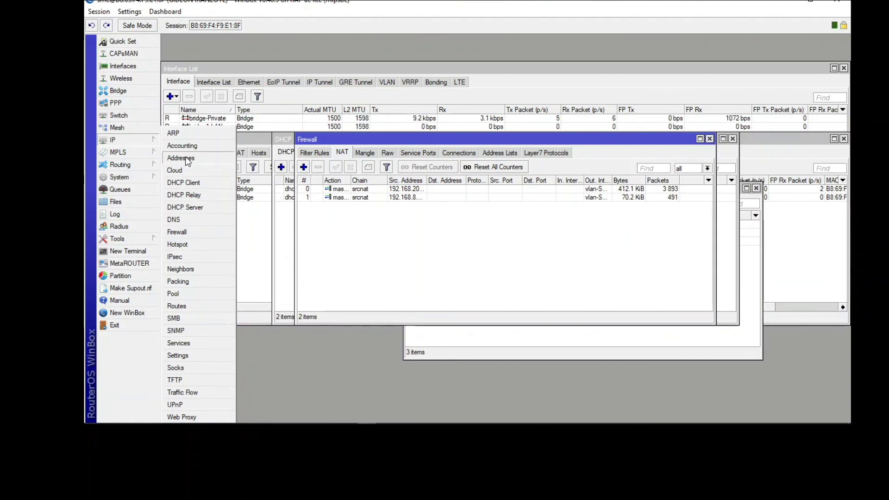
# Inspect the bridge-Private bridge settings and view the Bridge Ports list.
pyautogui.click(118, 91)
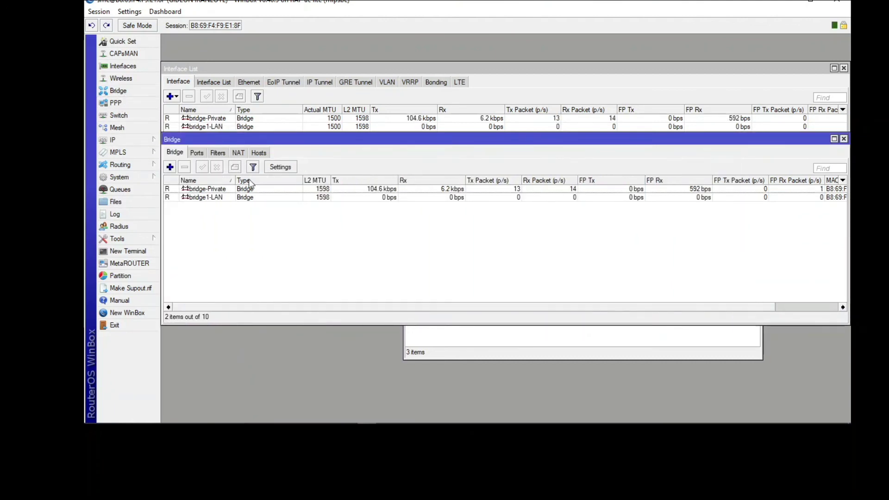
pyautogui.click(231, 191)
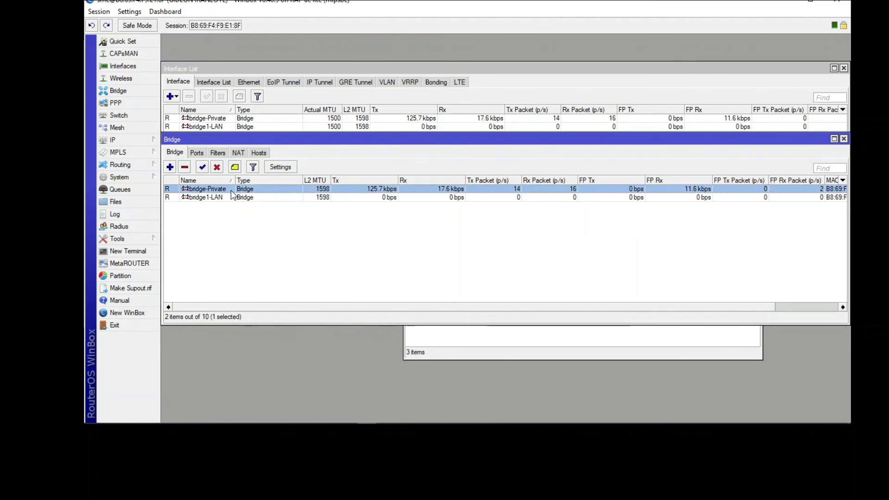
pyautogui.doubleClick(231, 190)
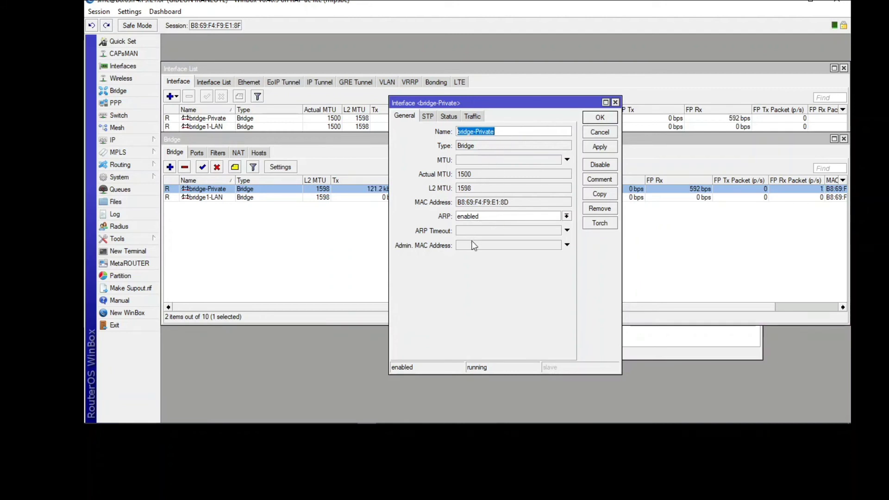
pyautogui.click(600, 119)
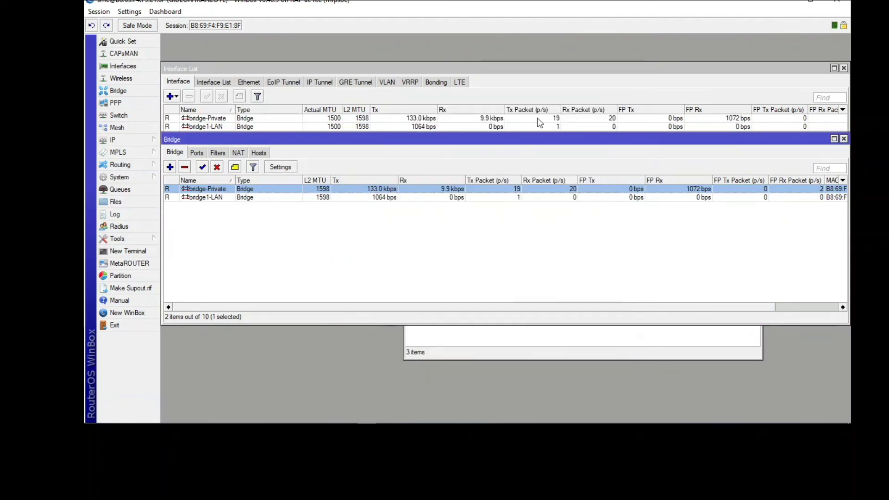
pyautogui.click(197, 153)
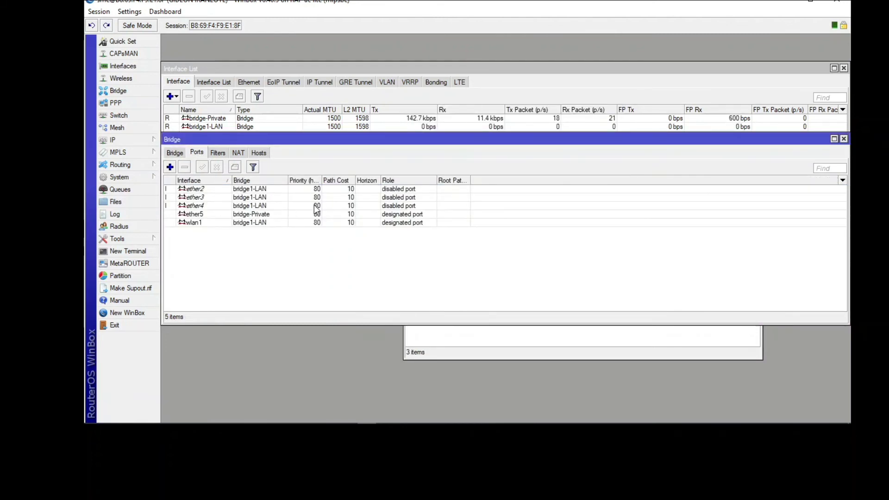
pyautogui.click(174, 152)
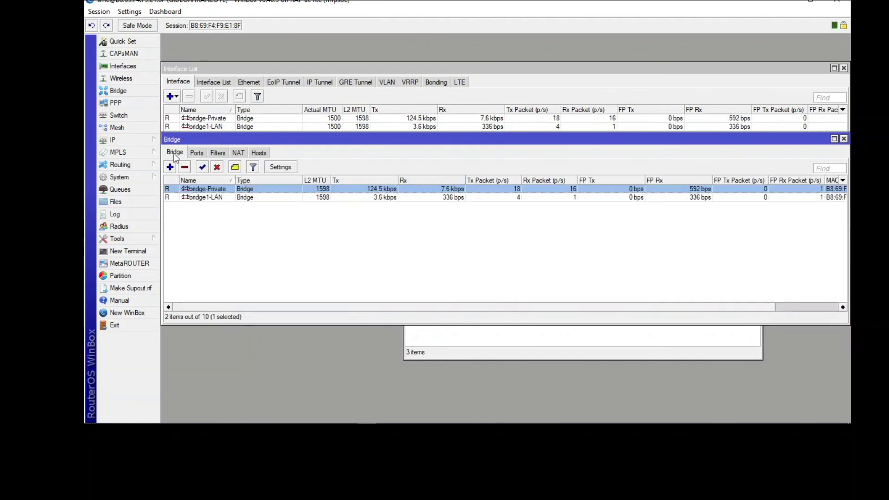
# Confirm ether5's bridge port is assigned to bridge-Private and close it unchanged.
pyautogui.doubleClick(219, 189)
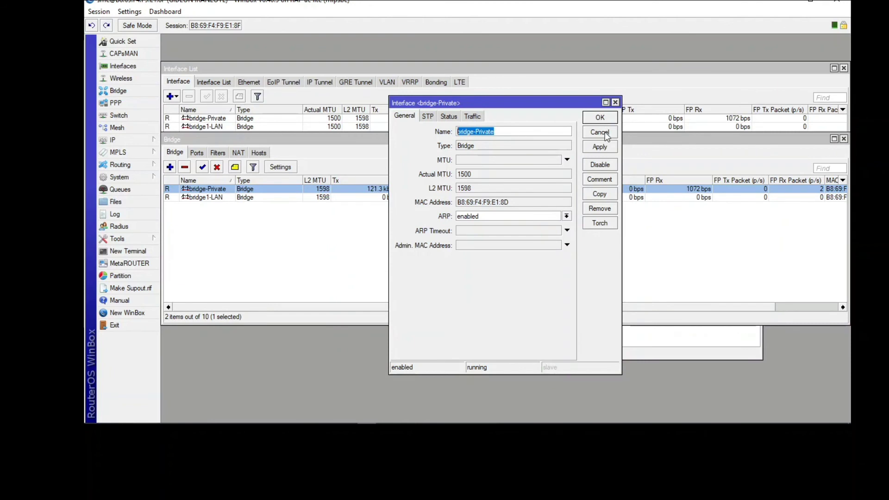
pyautogui.click(600, 120)
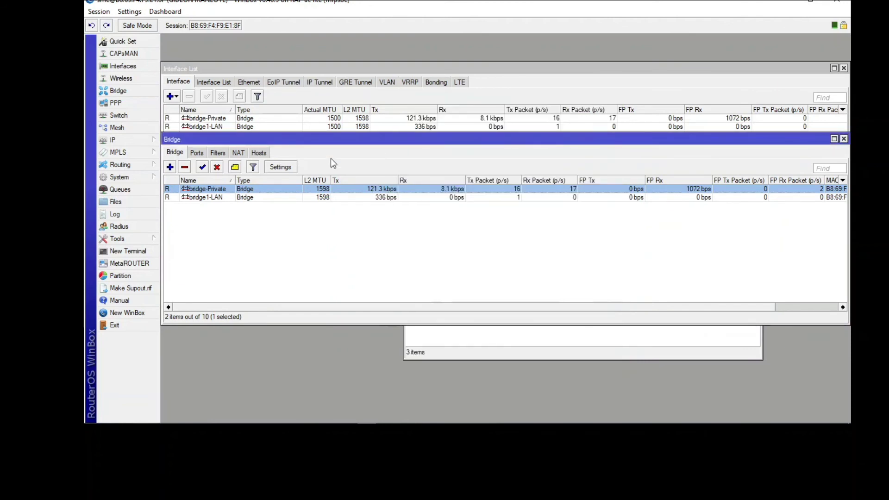
pyautogui.click(197, 153)
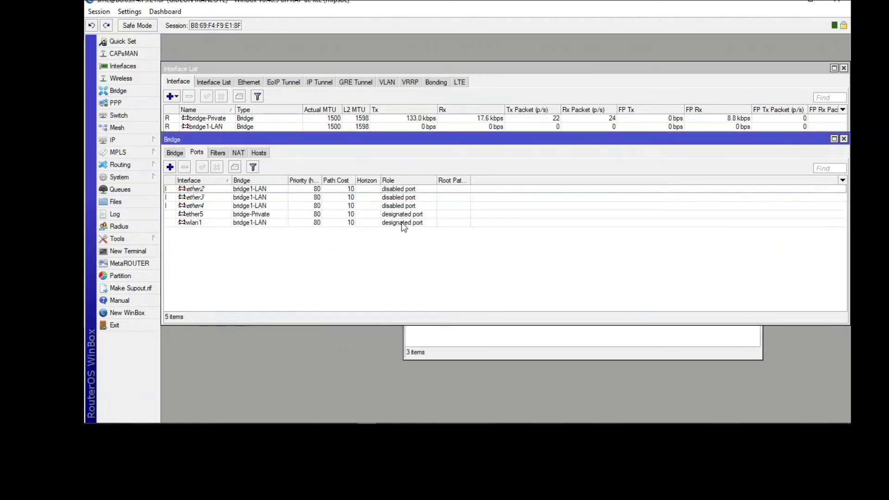
pyautogui.doubleClick(270, 215)
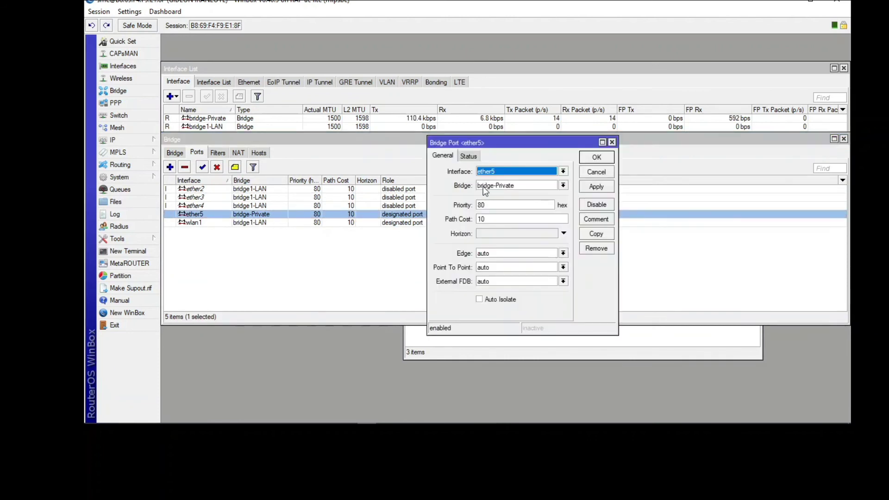
pyautogui.click(602, 173)
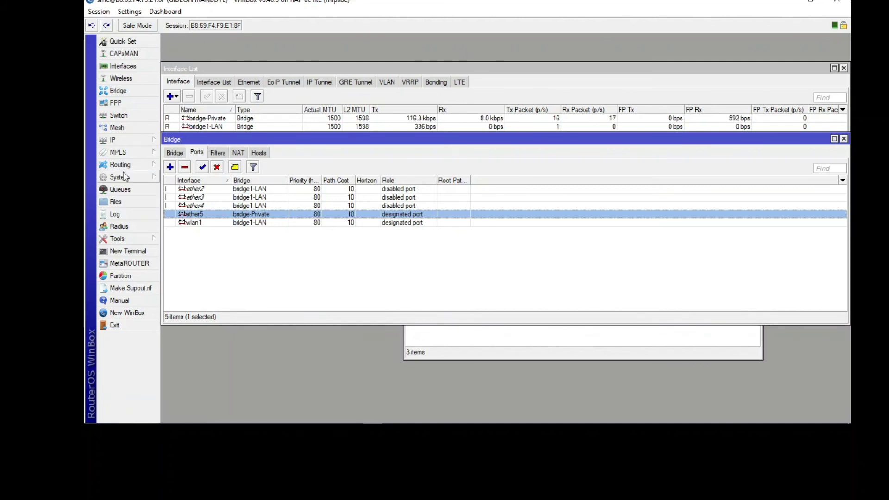
pyautogui.click(121, 139)
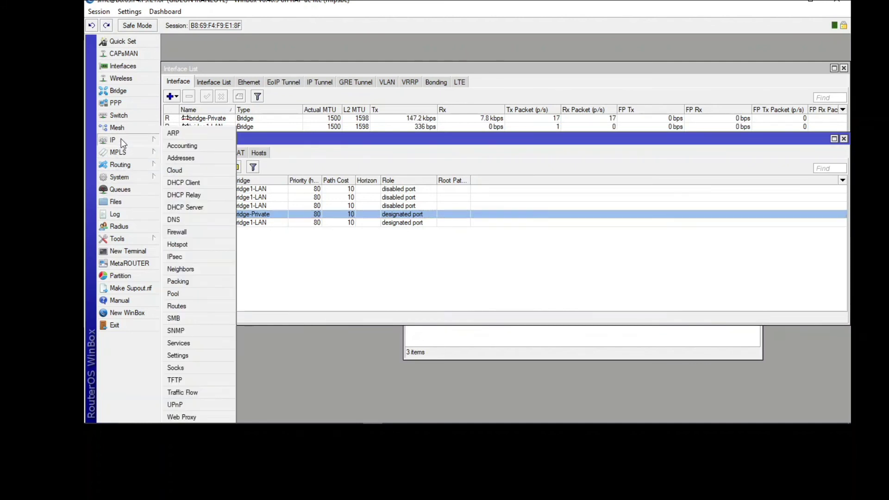
# Rename DHCP server dhcp2 to dhcp2_Private and apply the change.
pyautogui.click(198, 208)
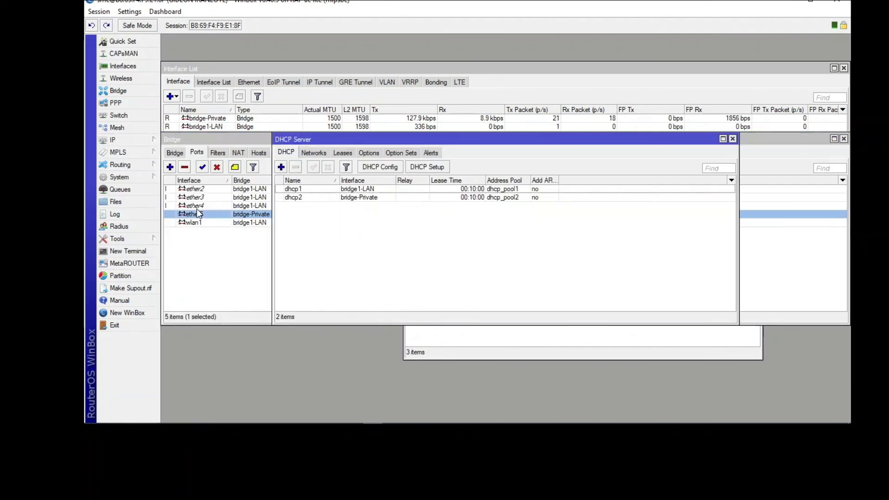
pyautogui.doubleClick(377, 199)
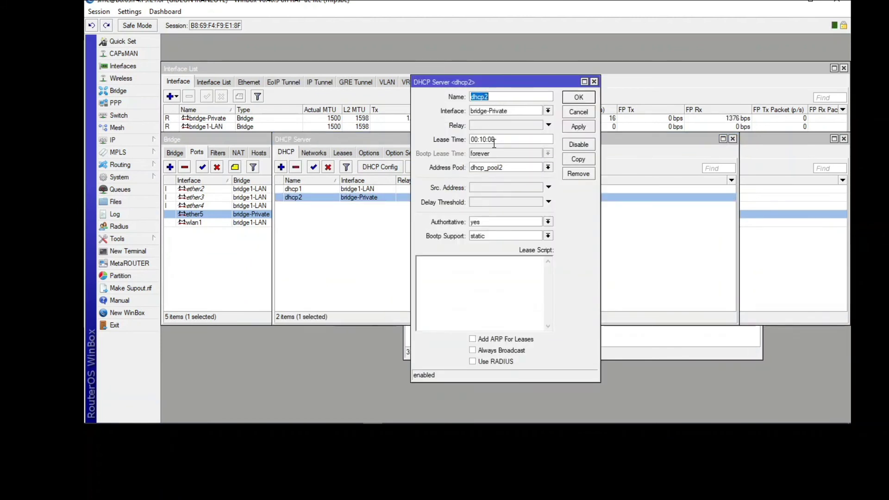
pyautogui.click(500, 100)
pyautogui.write('_')
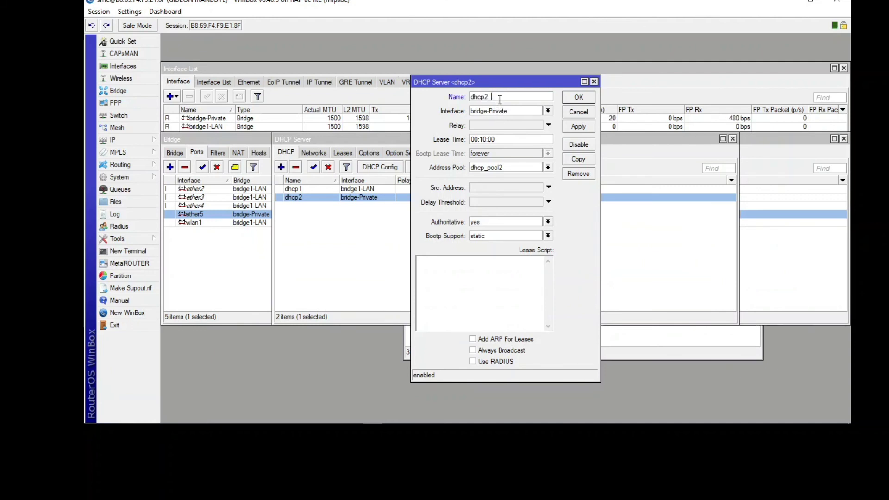
pyautogui.write('Private')
pyautogui.click(586, 131)
pyautogui.click(580, 97)
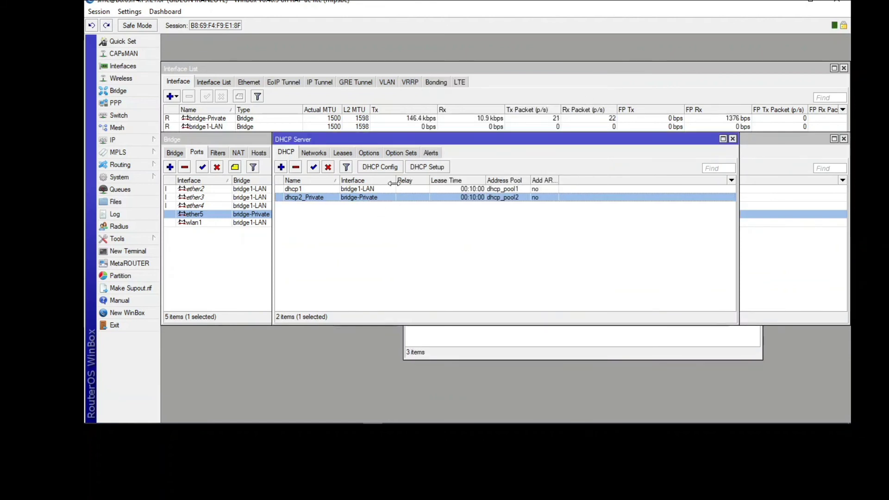
# Attempt DHCP Setup on wlan1 and dismiss the interface-is-slave error.
pyautogui.click(411, 188)
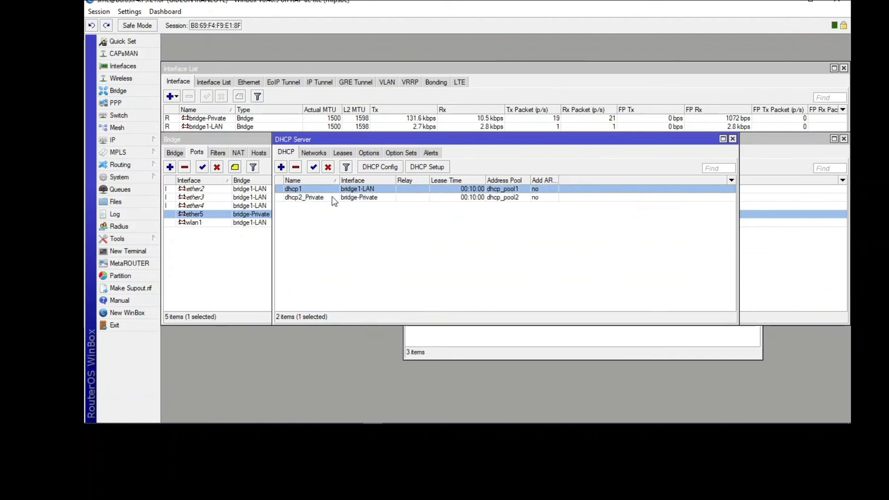
pyautogui.click(425, 167)
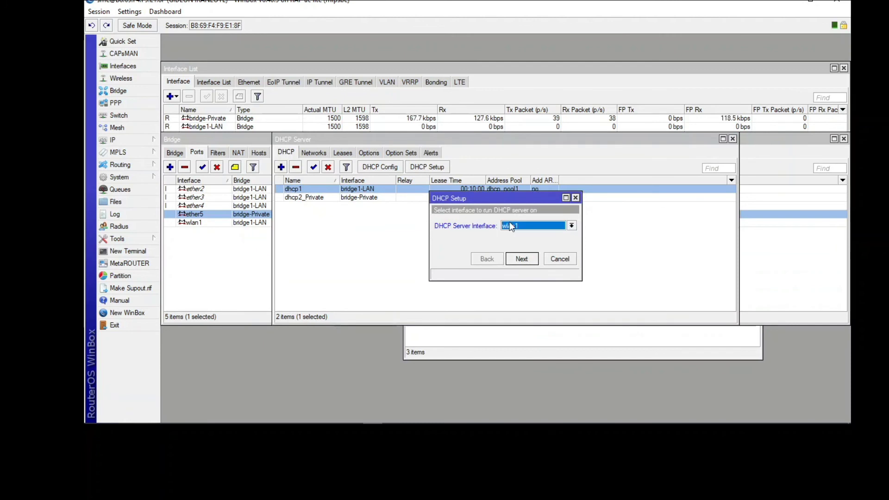
pyautogui.click(522, 258)
pyautogui.click(478, 227)
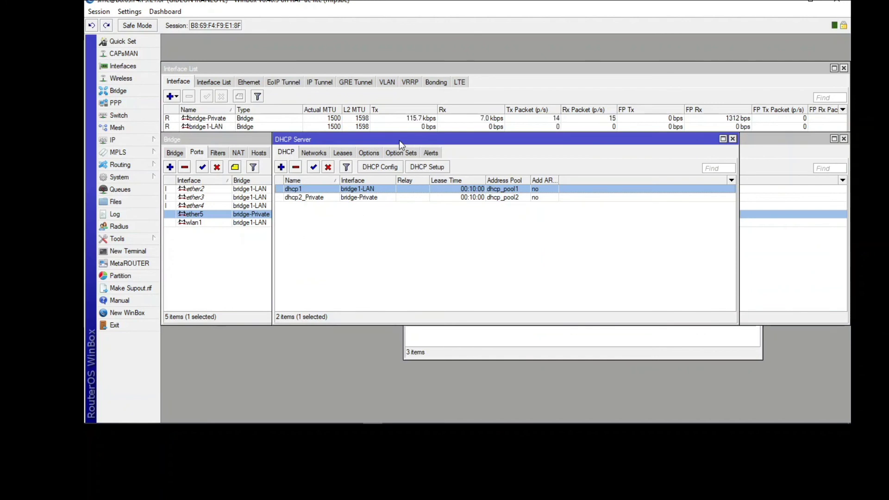
pyautogui.moveTo(399, 141); pyautogui.dragTo(396, 241)
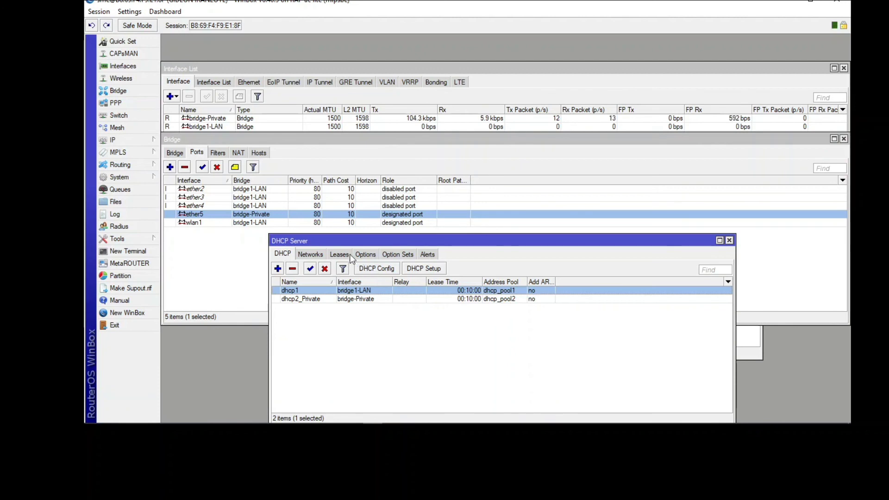
# Open NAT rule 1 for 192.168.8.0/24 from the firewall NAT list.
pyautogui.click(120, 140)
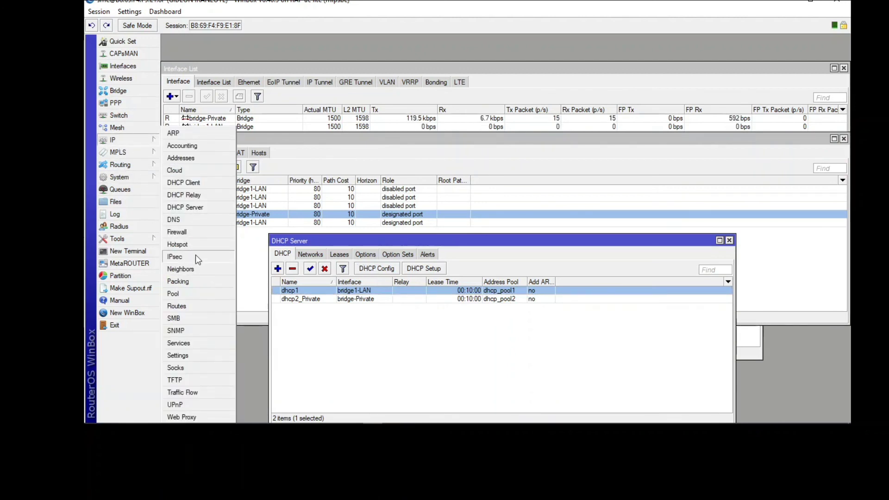
pyautogui.click(185, 233)
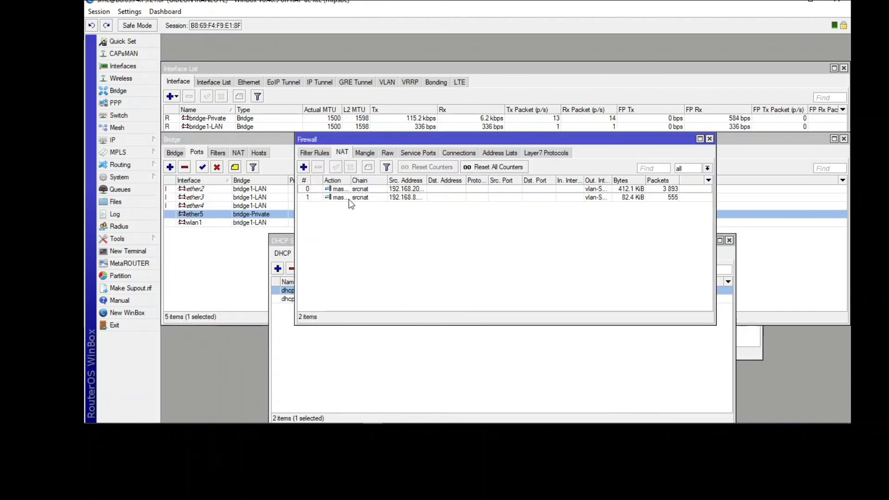
pyautogui.click(434, 198)
pyautogui.doubleClick(435, 200)
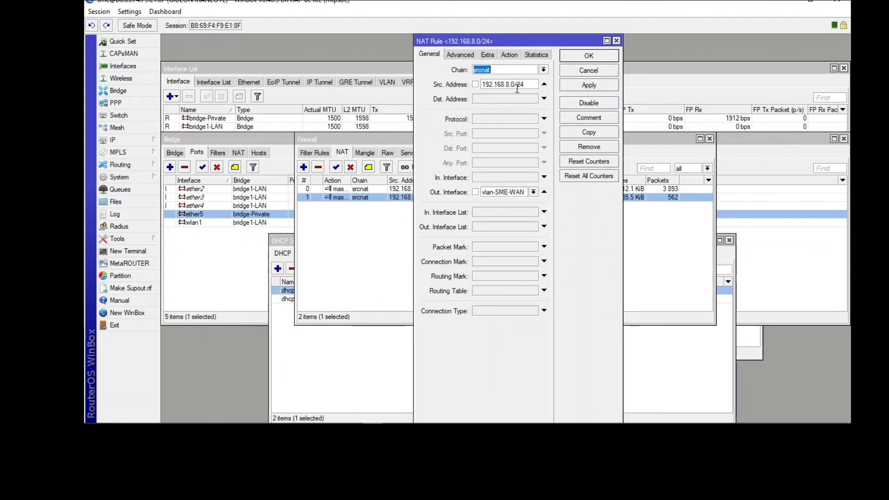
# Check the 192.168.8.1/24 address entry in IP > Addresses.
pyautogui.click(129, 141)
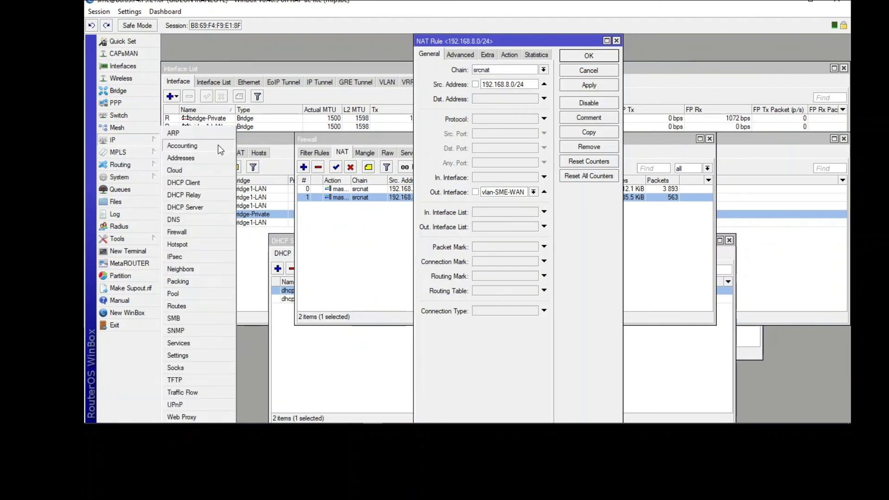
pyautogui.click(203, 160)
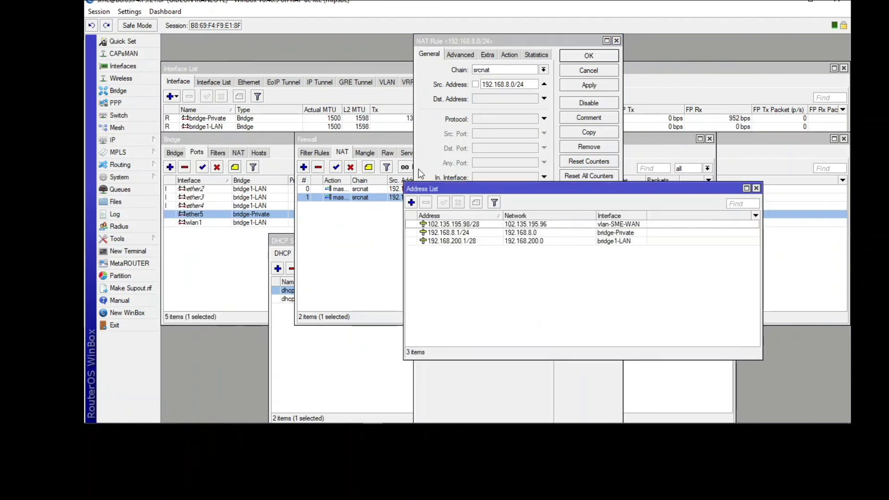
pyautogui.doubleClick(457, 233)
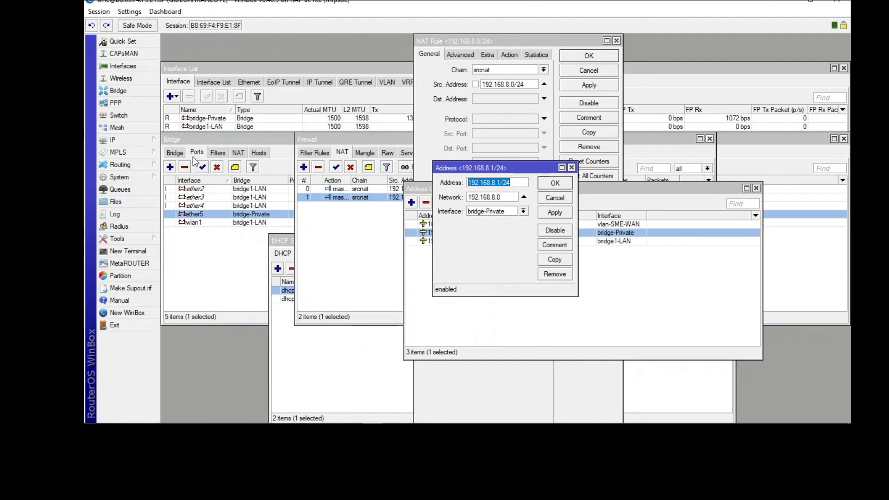
pyautogui.click(175, 153)
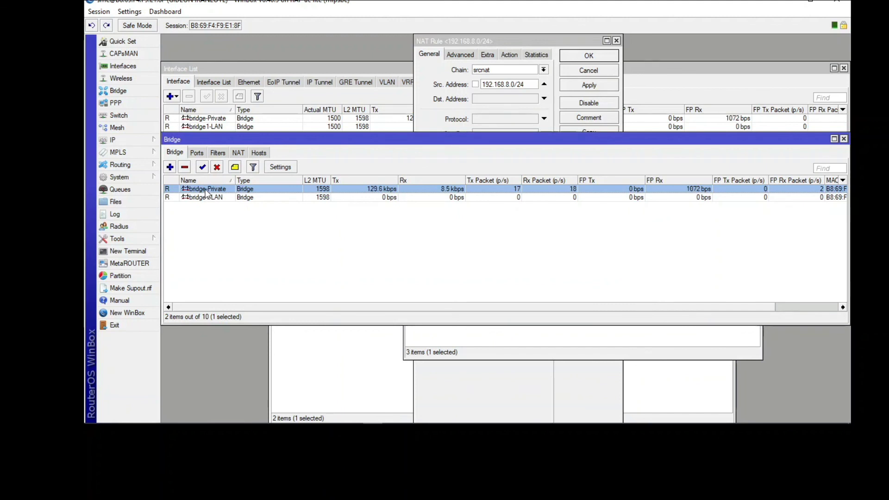
# Confirm the NAT rule's action is masquerade, then close the rule.
pyautogui.click(426, 111)
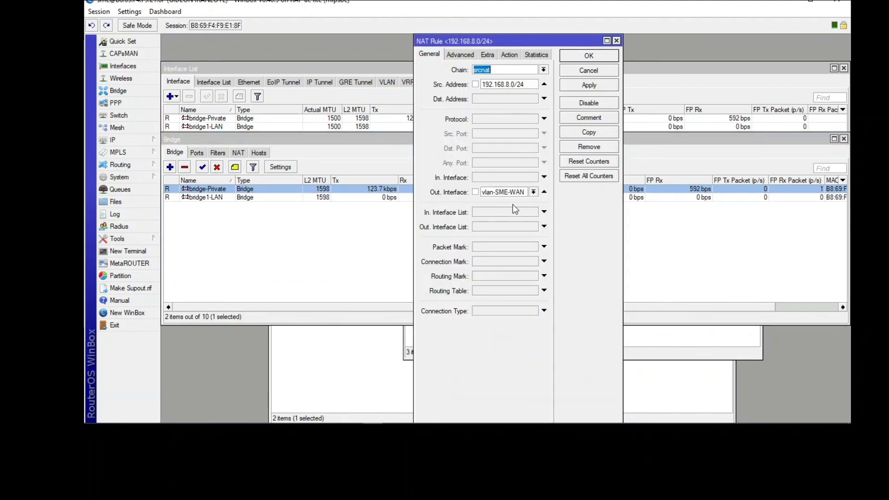
pyautogui.click(510, 55)
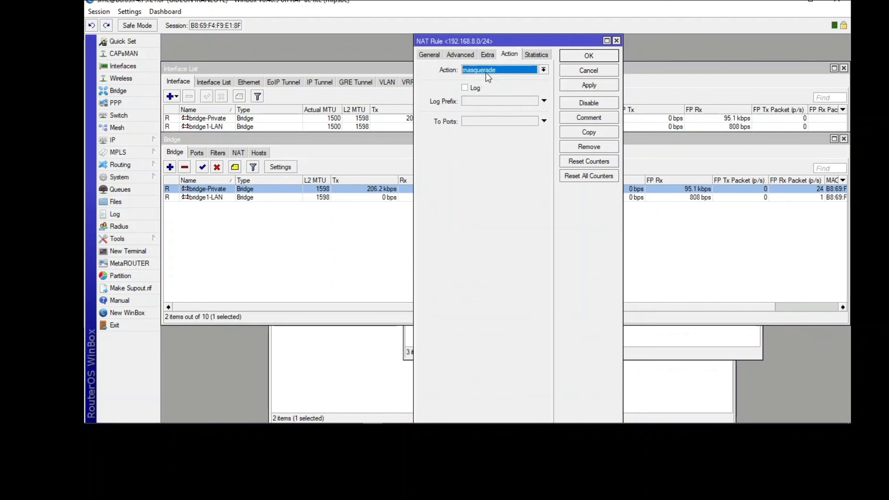
pyautogui.click(593, 71)
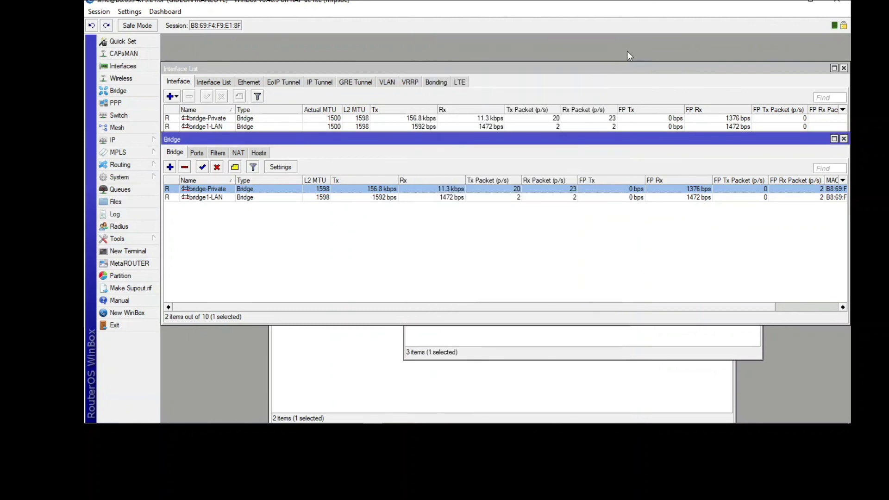
pyautogui.moveTo(638, 424)
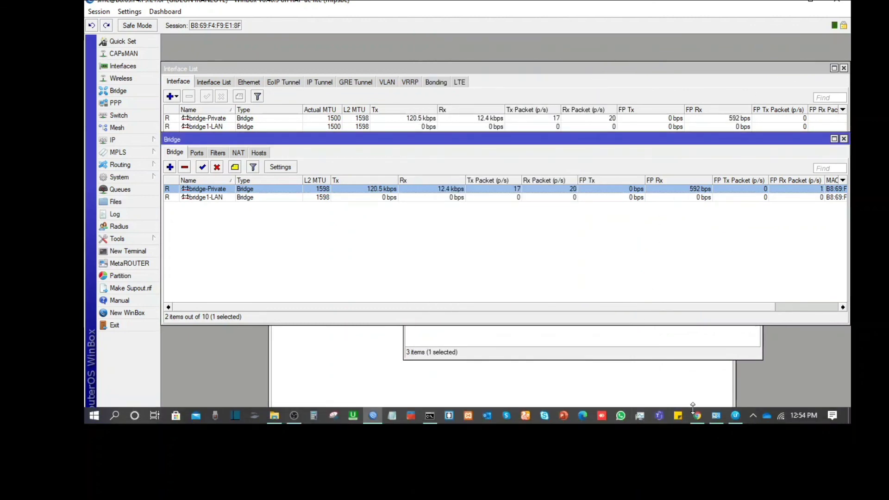
# Bring up the running ping to 8.8.8.8 and check which Wi-Fi network is connected.
pyautogui.click(430, 416)
pyautogui.click(510, 302)
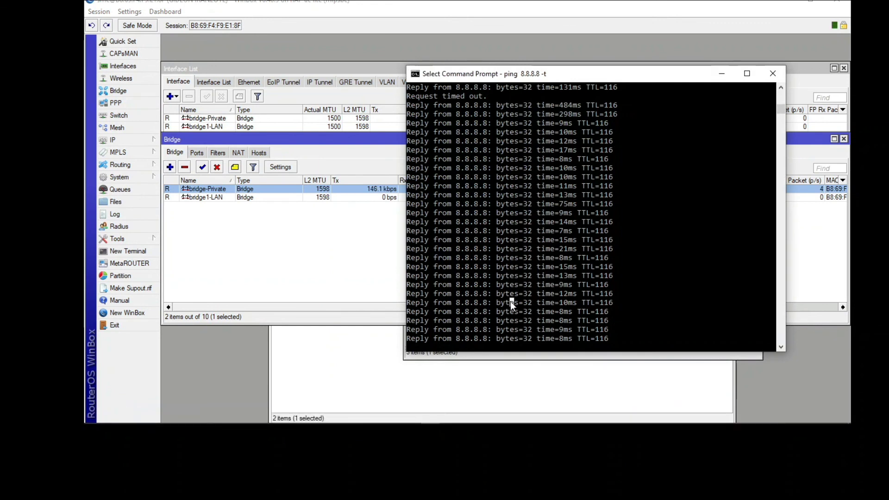
pyautogui.moveTo(713, 424)
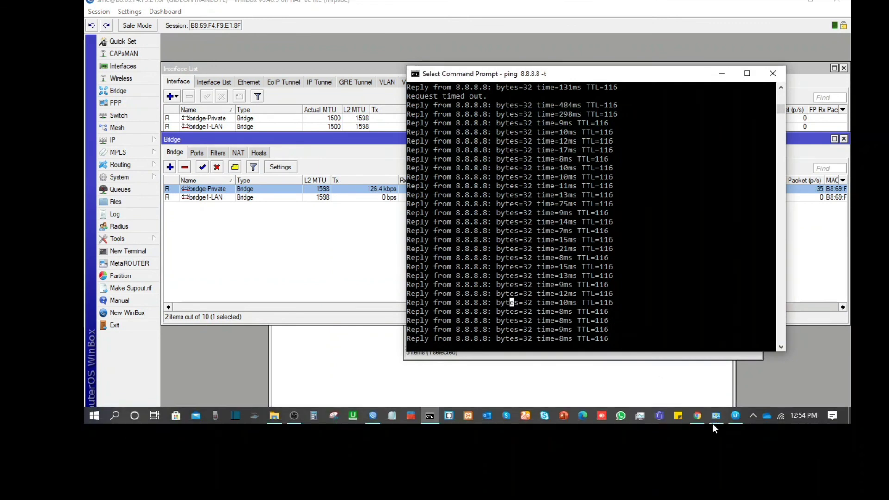
pyautogui.click(783, 416)
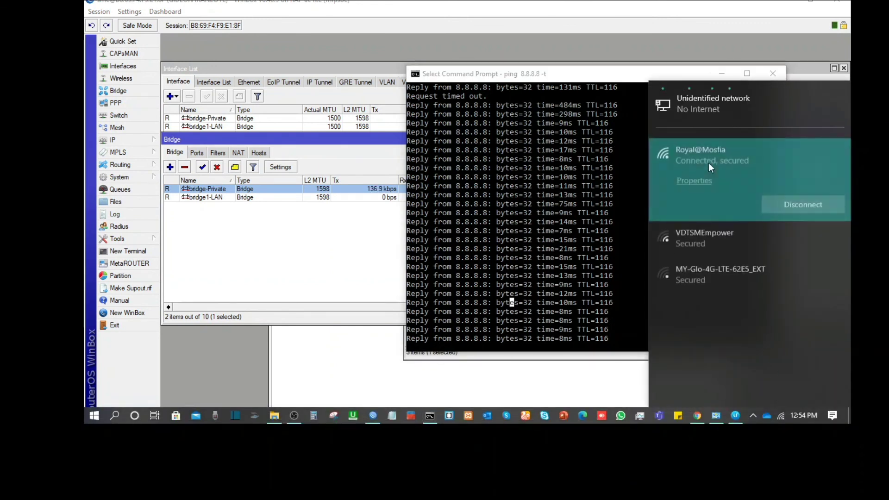